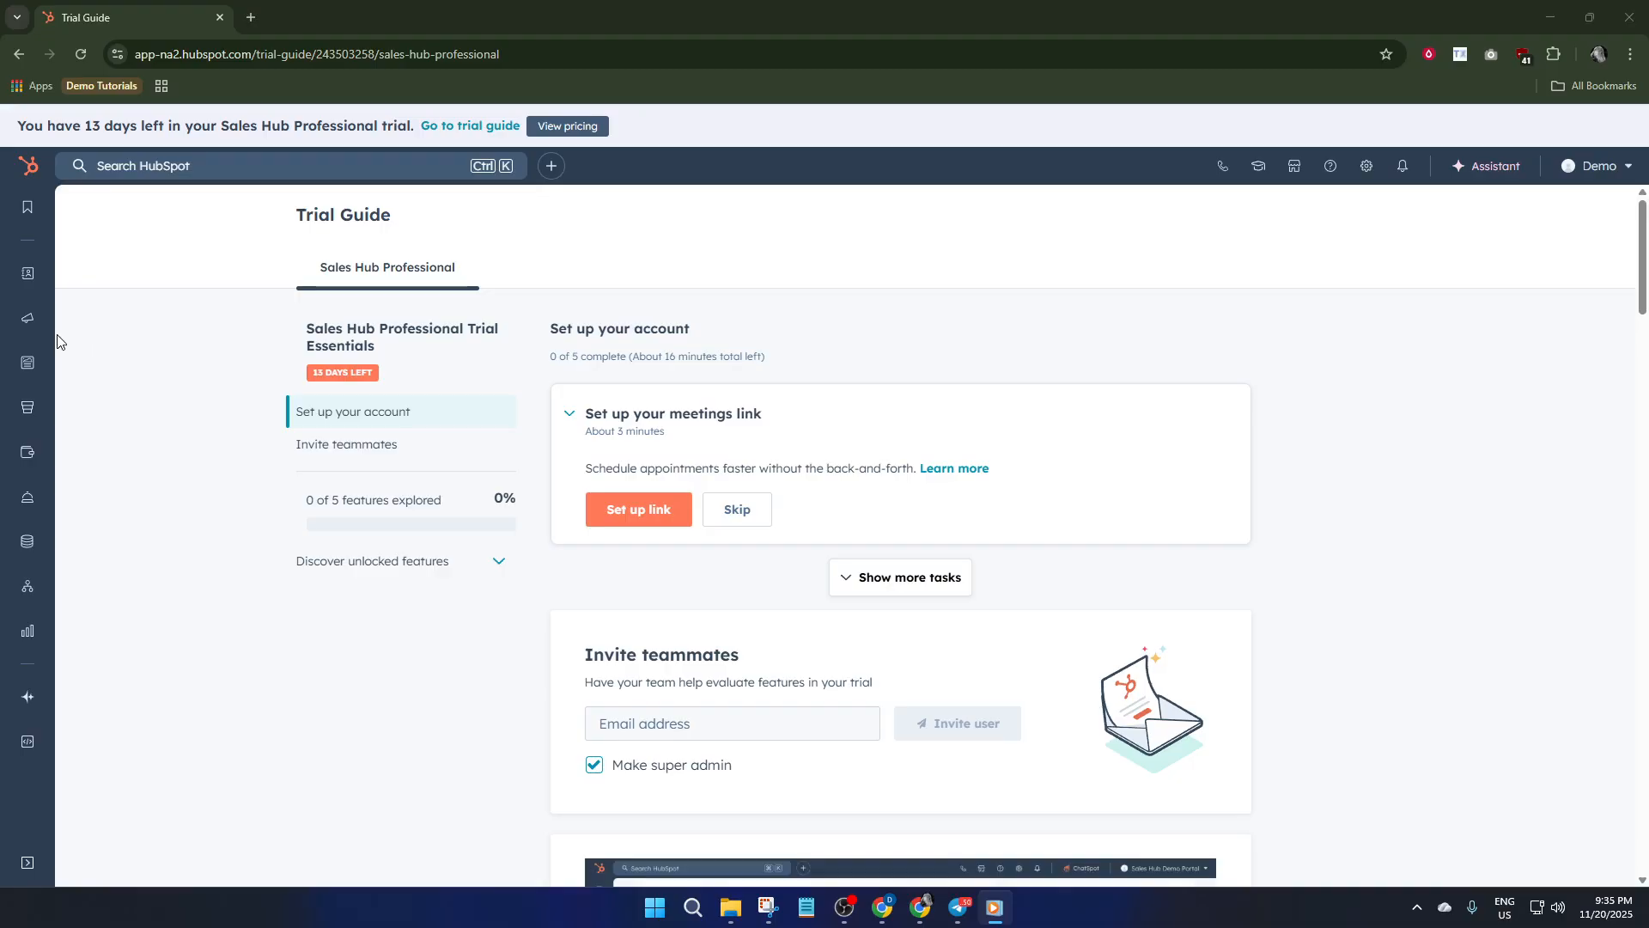
Open the CRM tickets list and start a new ticket named "Support Issue"
{"action": "mouse_move", "coordinate": [29, 293]}
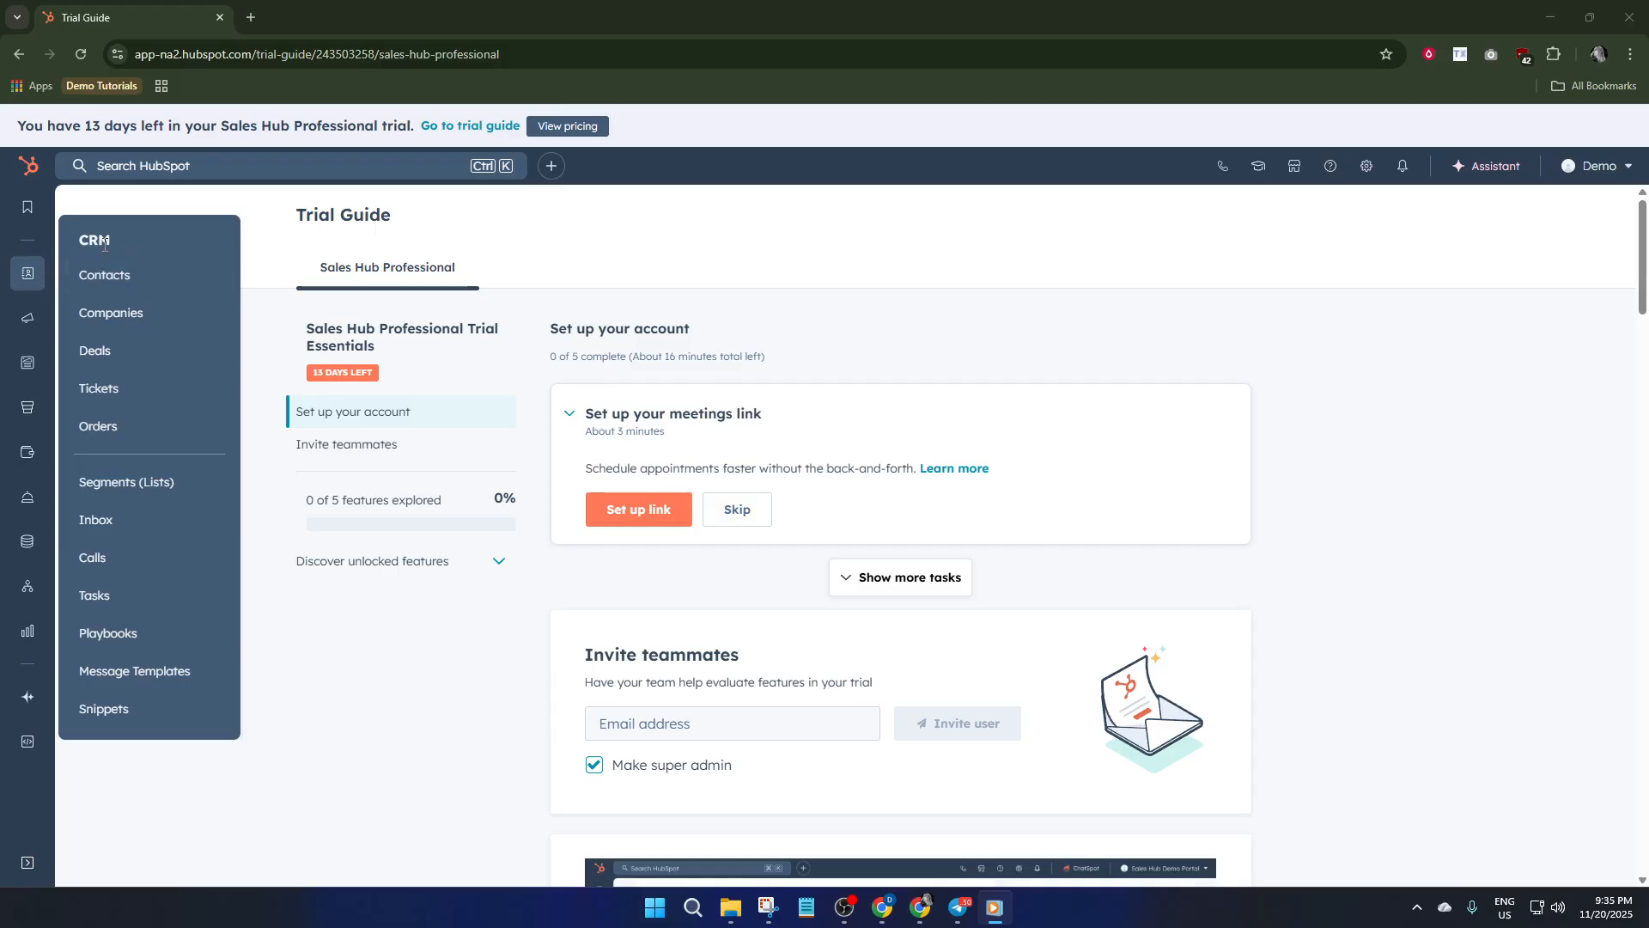
{"action": "left_click", "coordinate": [134, 391]}
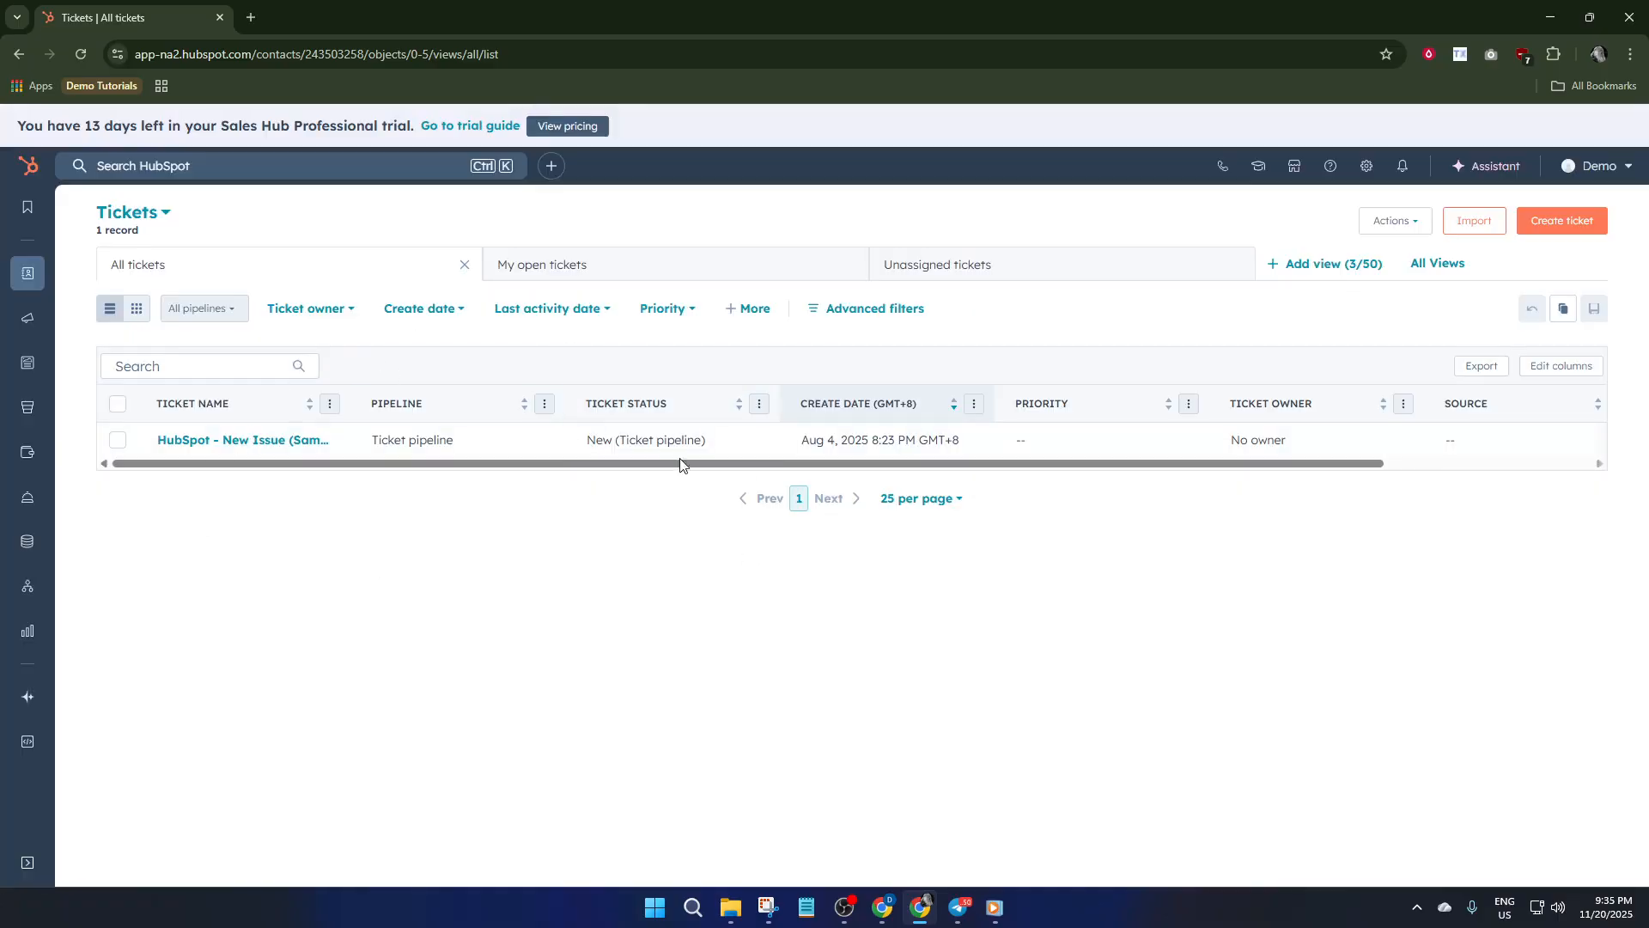
{"action": "left_click", "coordinate": [1560, 223]}
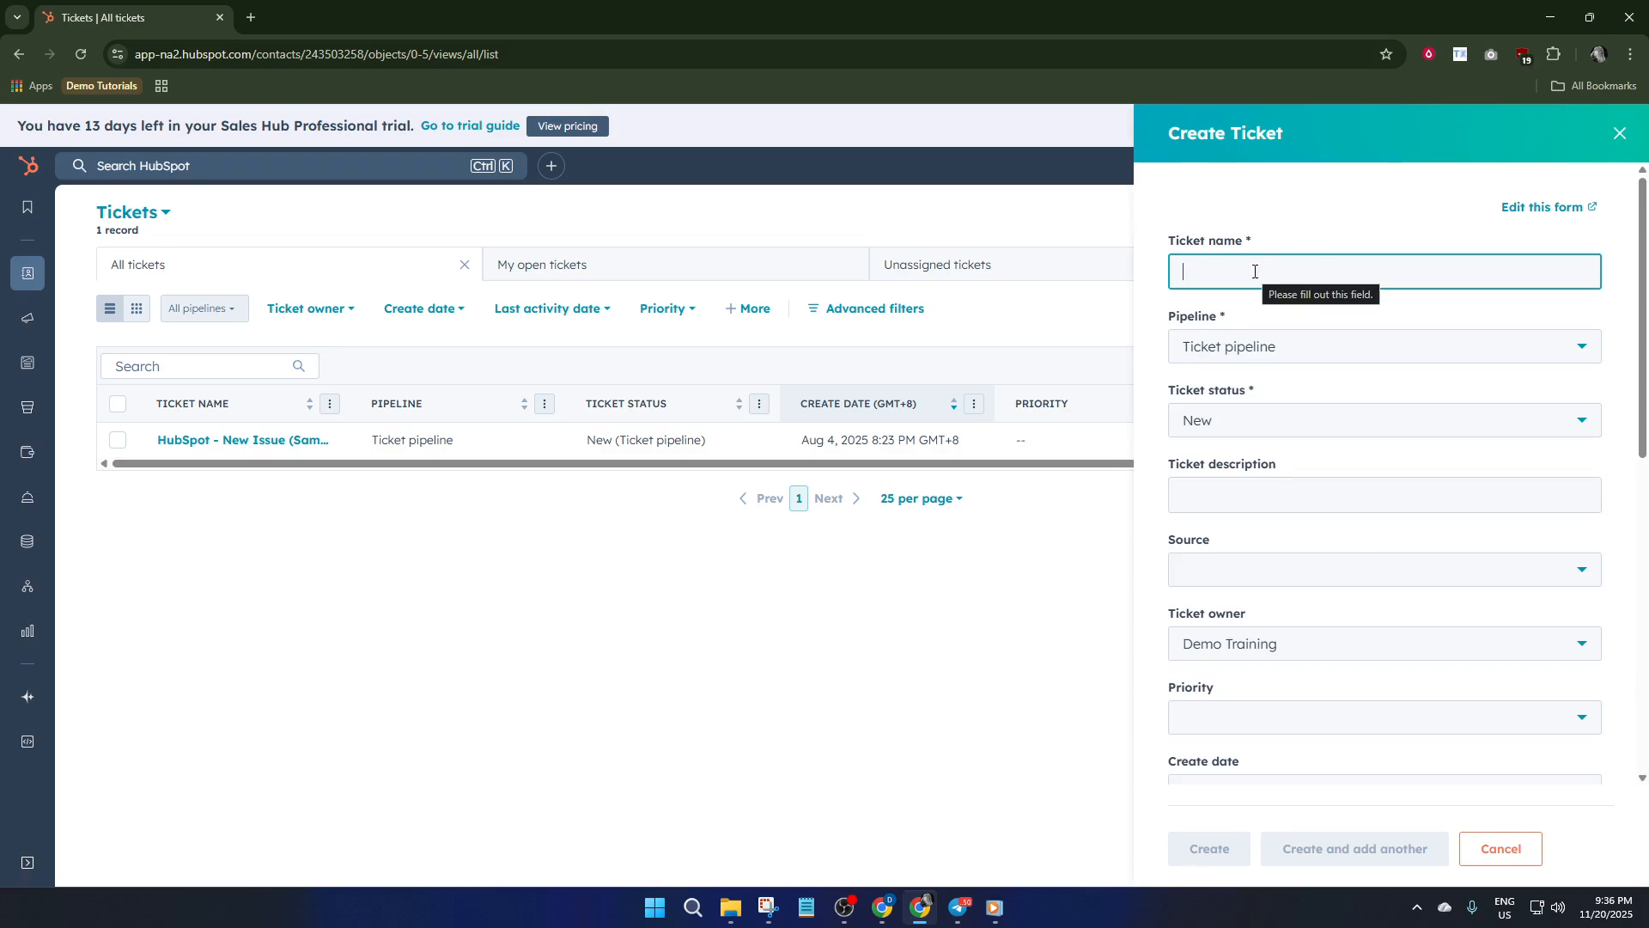
{"action": "type", "text": "S"}
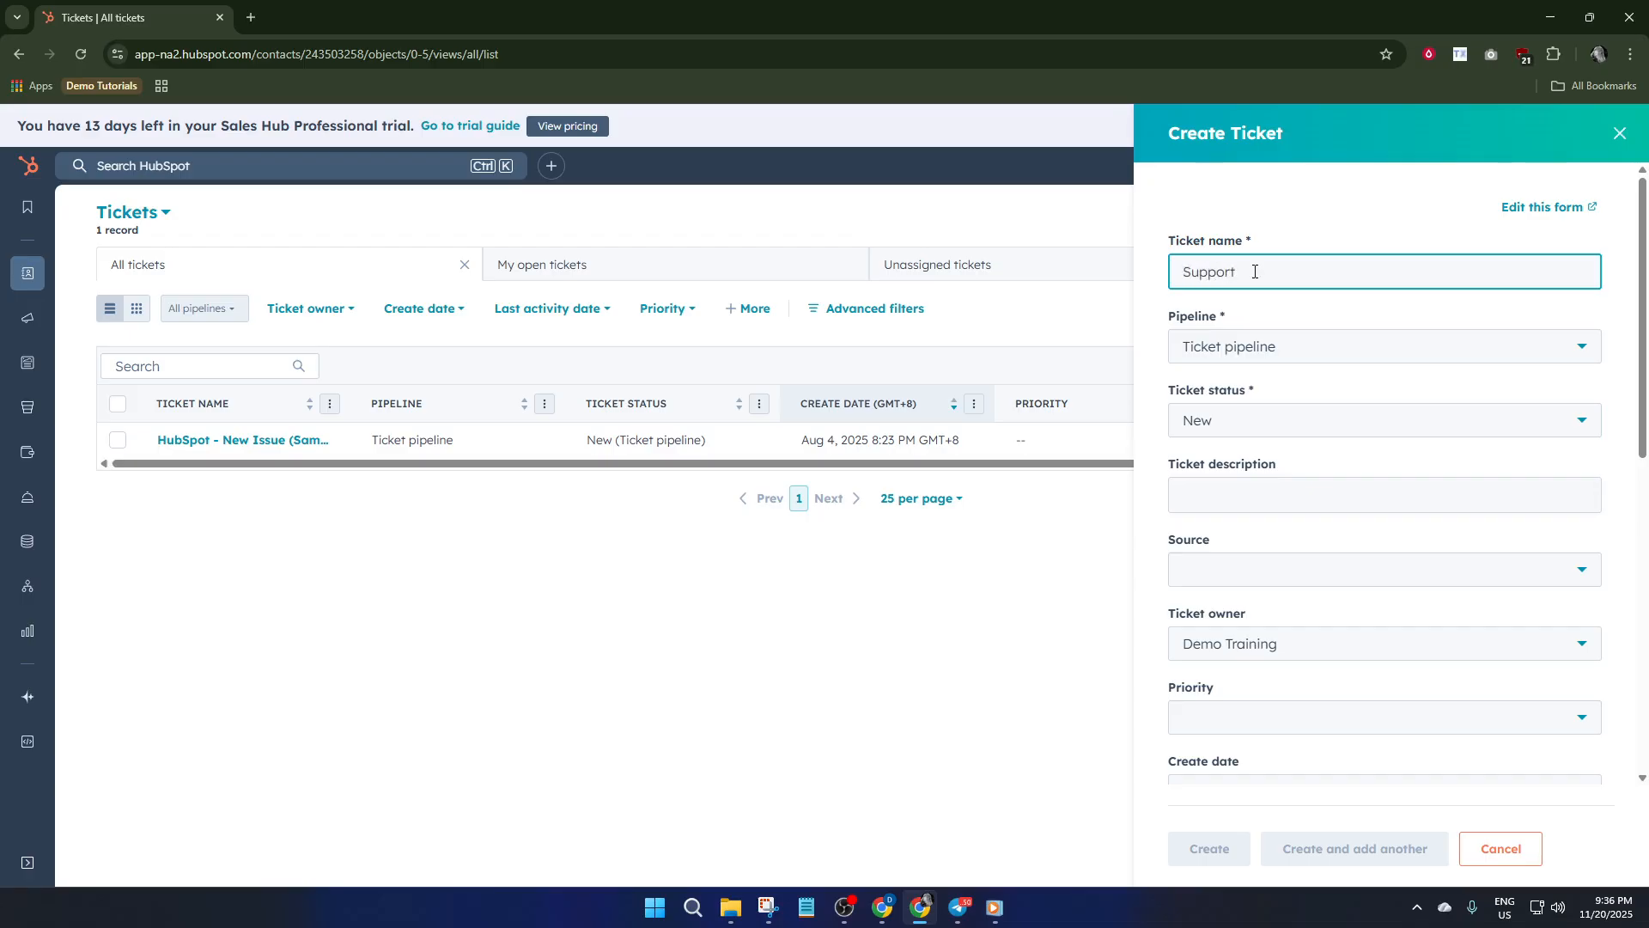
{"action": "type", "text": "upport"}
Set the new ticket's status to Waiting on contact and enter "Demo" as its description
{"action": "left_click", "coordinate": [1297, 433]}
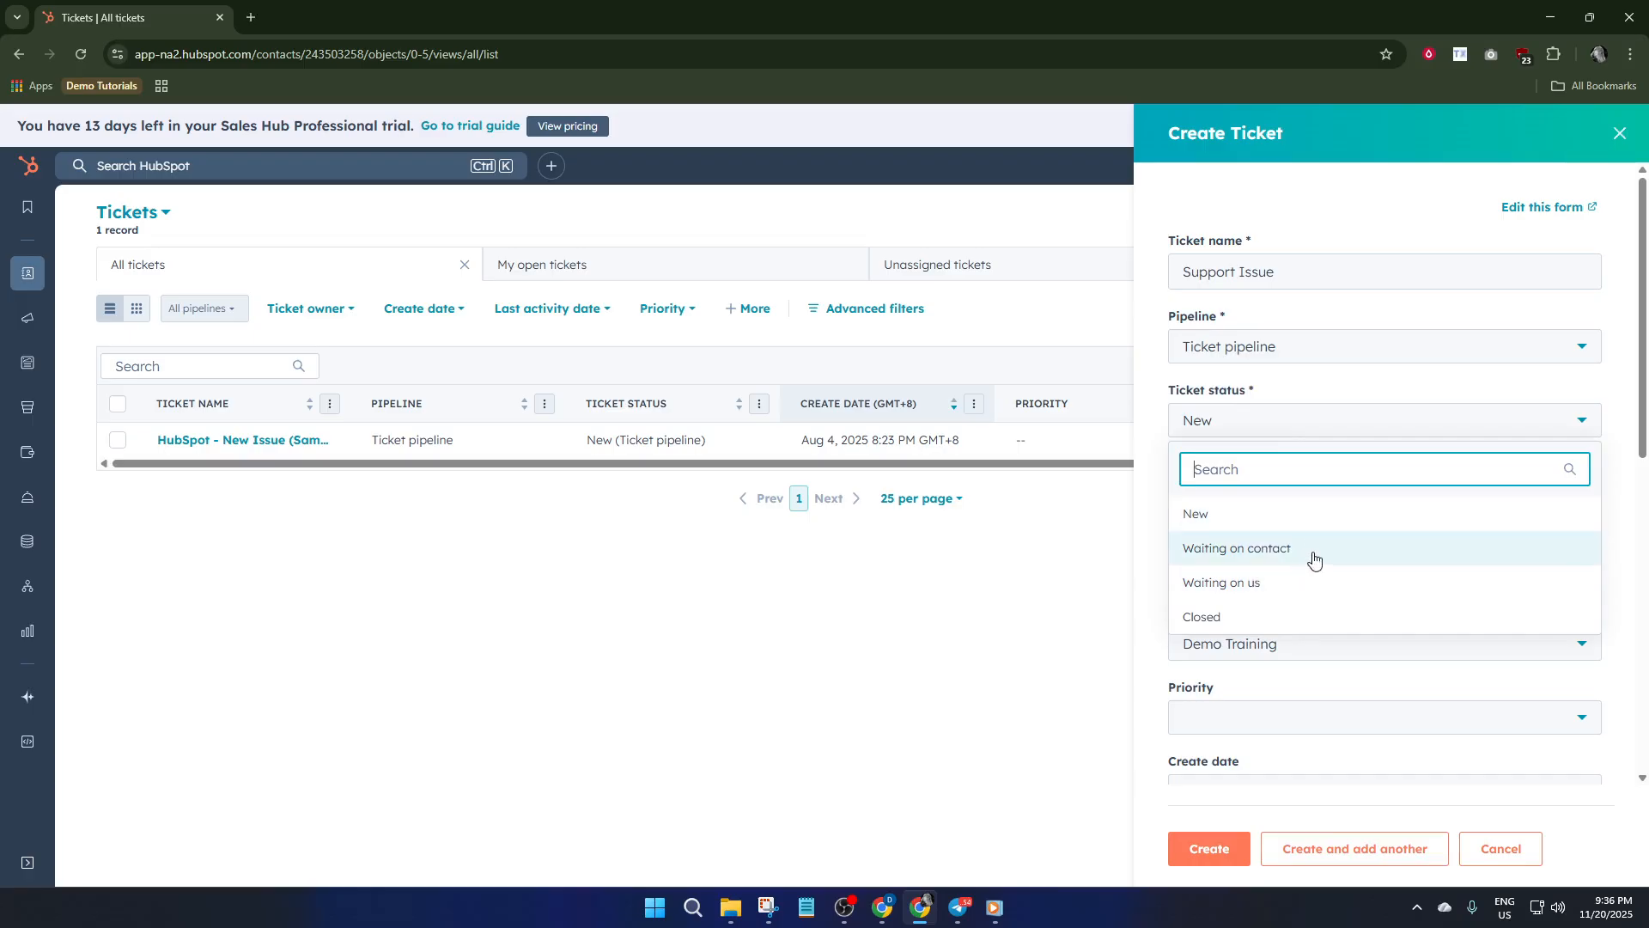
{"action": "left_click", "coordinate": [1254, 549]}
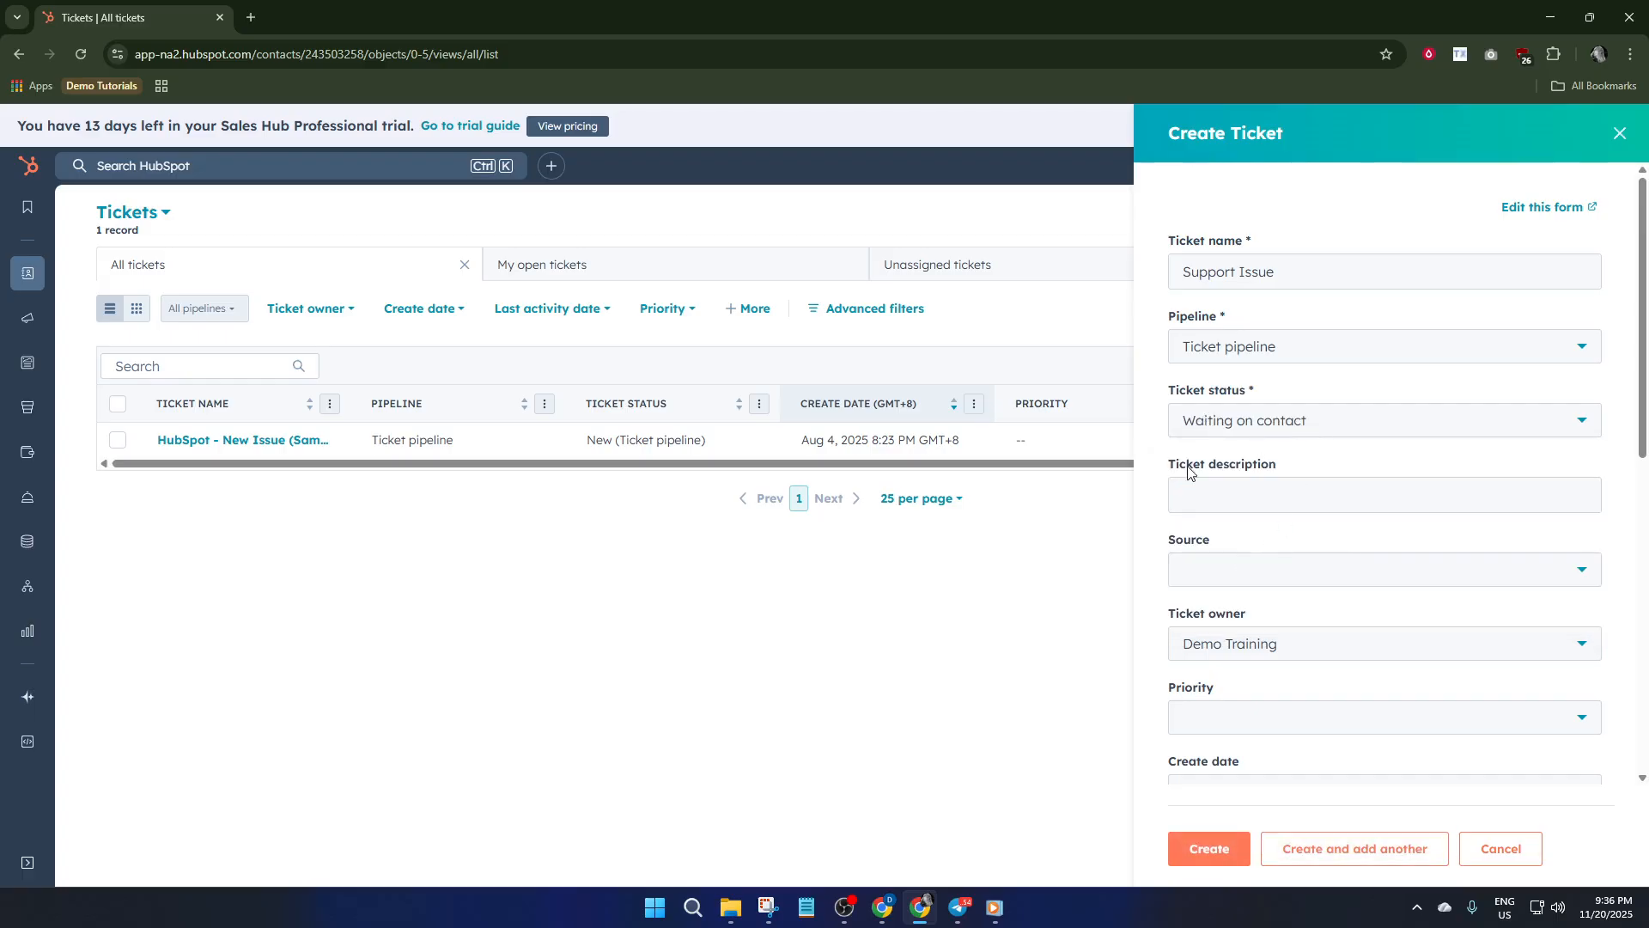
{"action": "left_click", "coordinate": [1288, 496]}
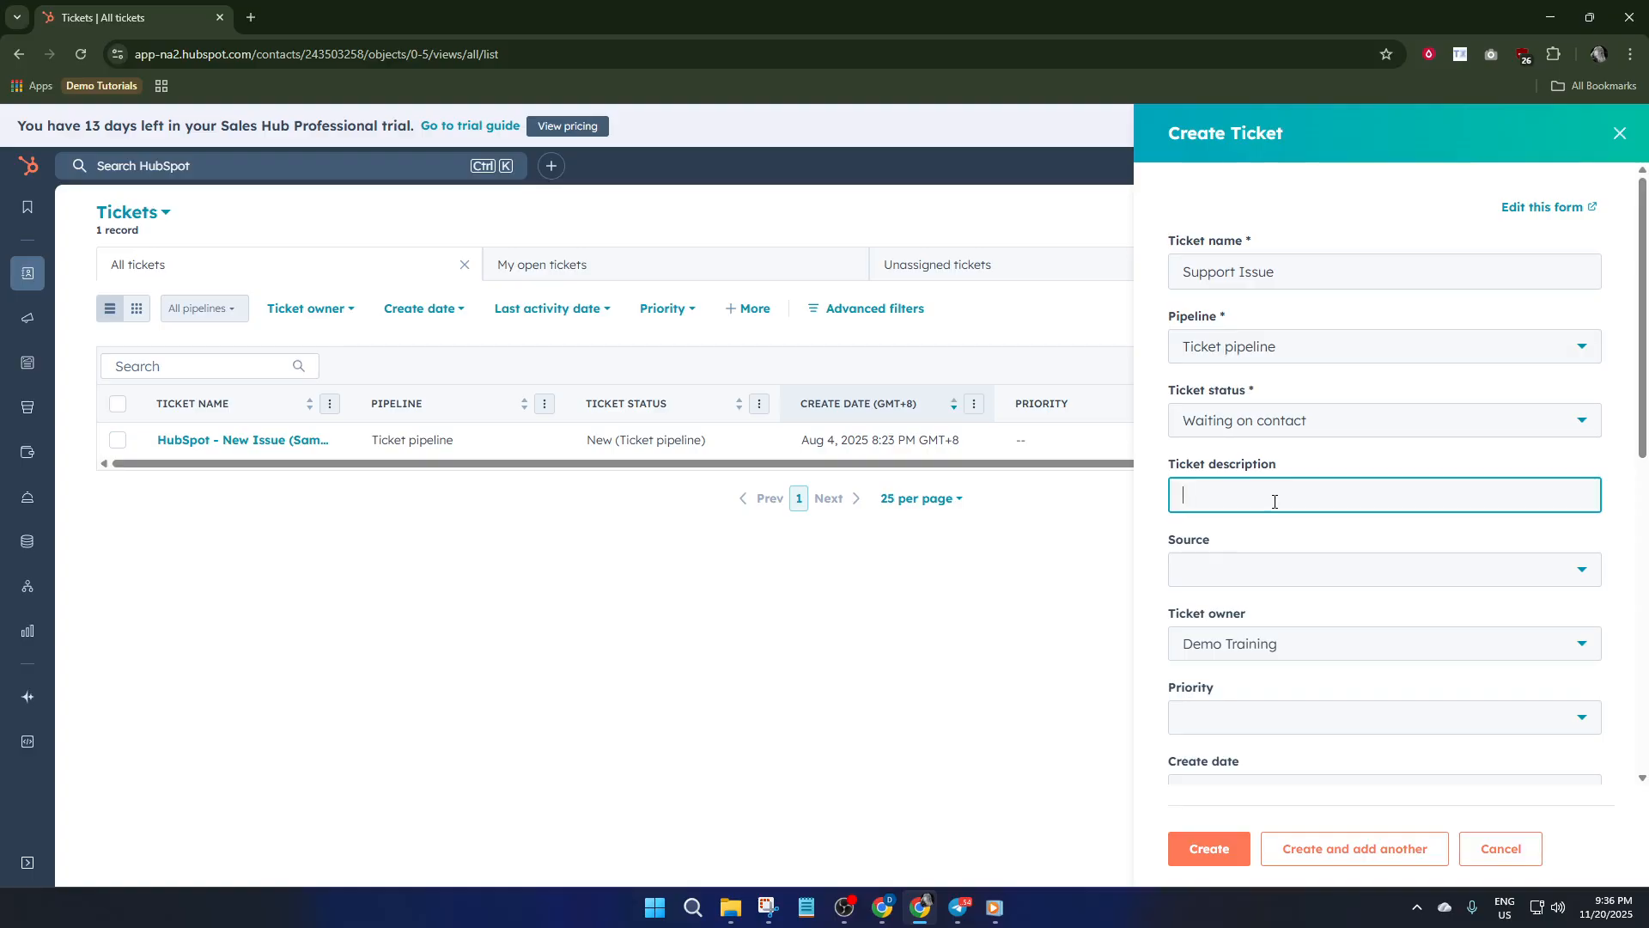
{"action": "type", "text": "Demo"}
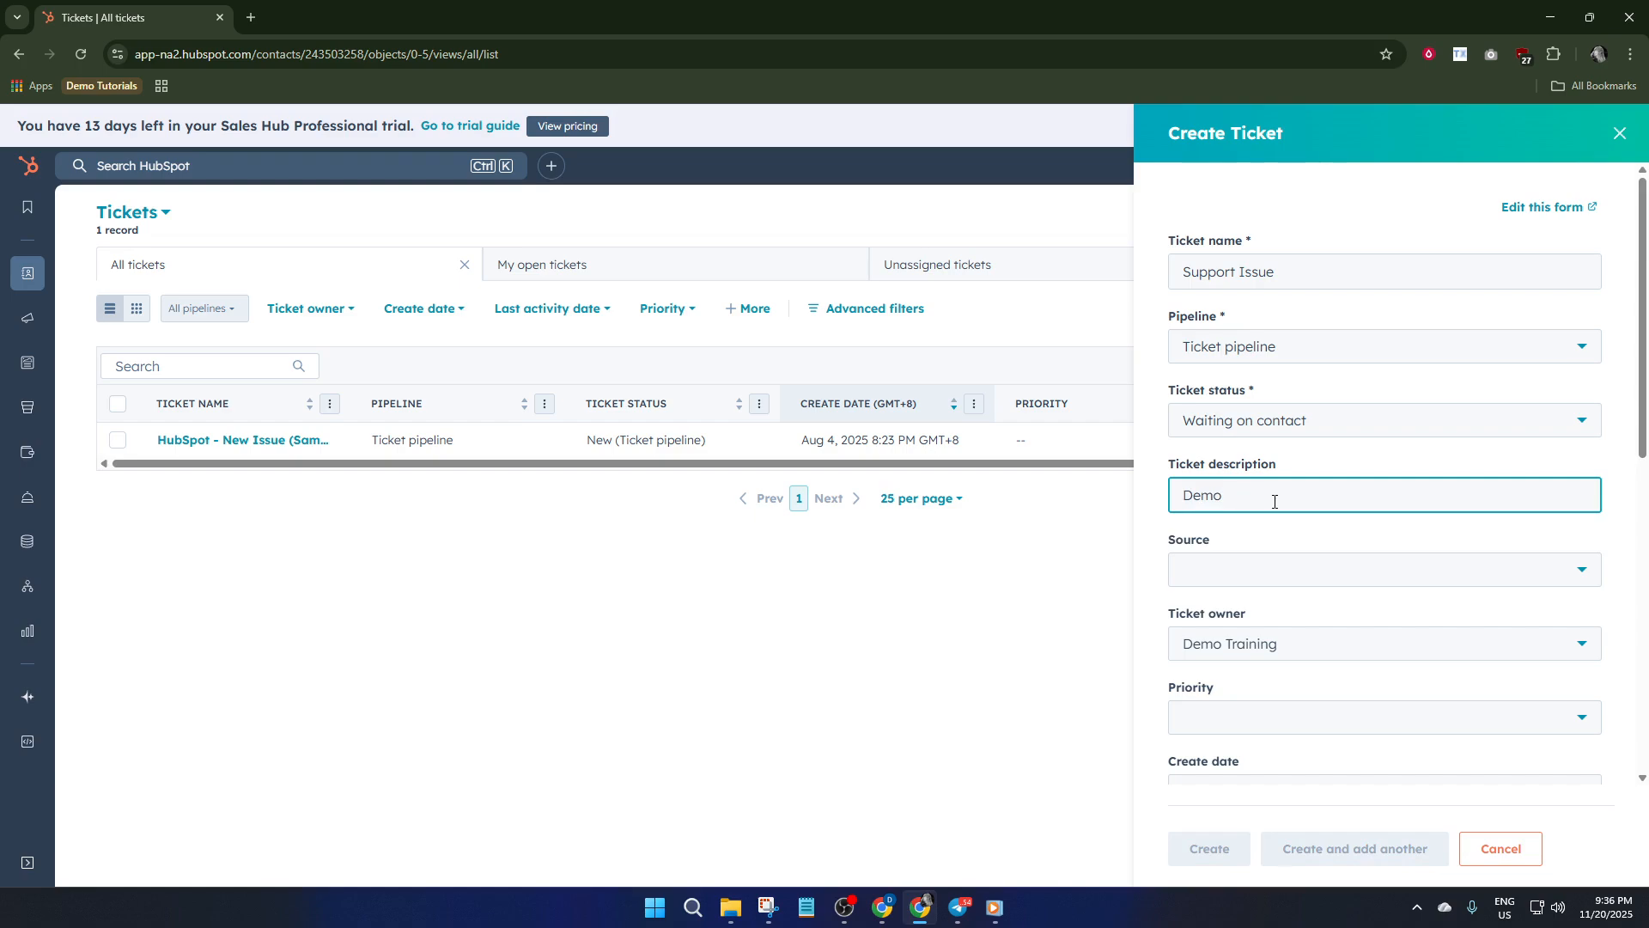
Set the ticket's source to Chat and its priority to Medium
{"action": "left_click", "coordinate": [1271, 573]}
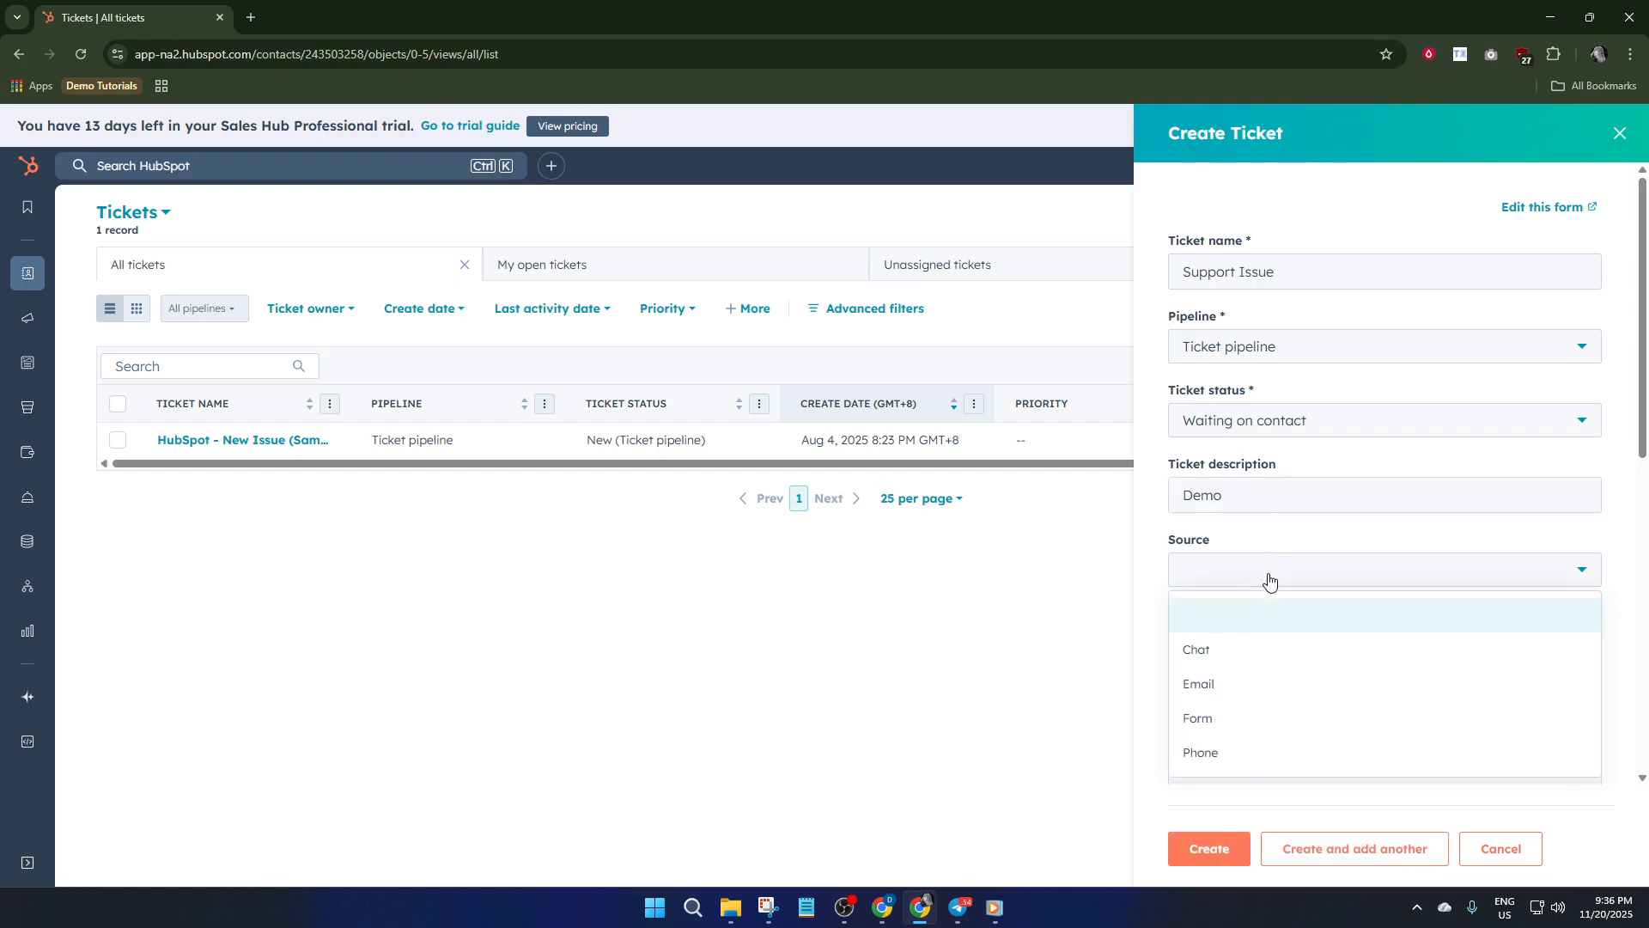
{"action": "left_click", "coordinate": [1226, 667]}
{"action": "scroll", "coordinate": [1267, 537], "scroll_direction": "down", "scroll_amount": 2}
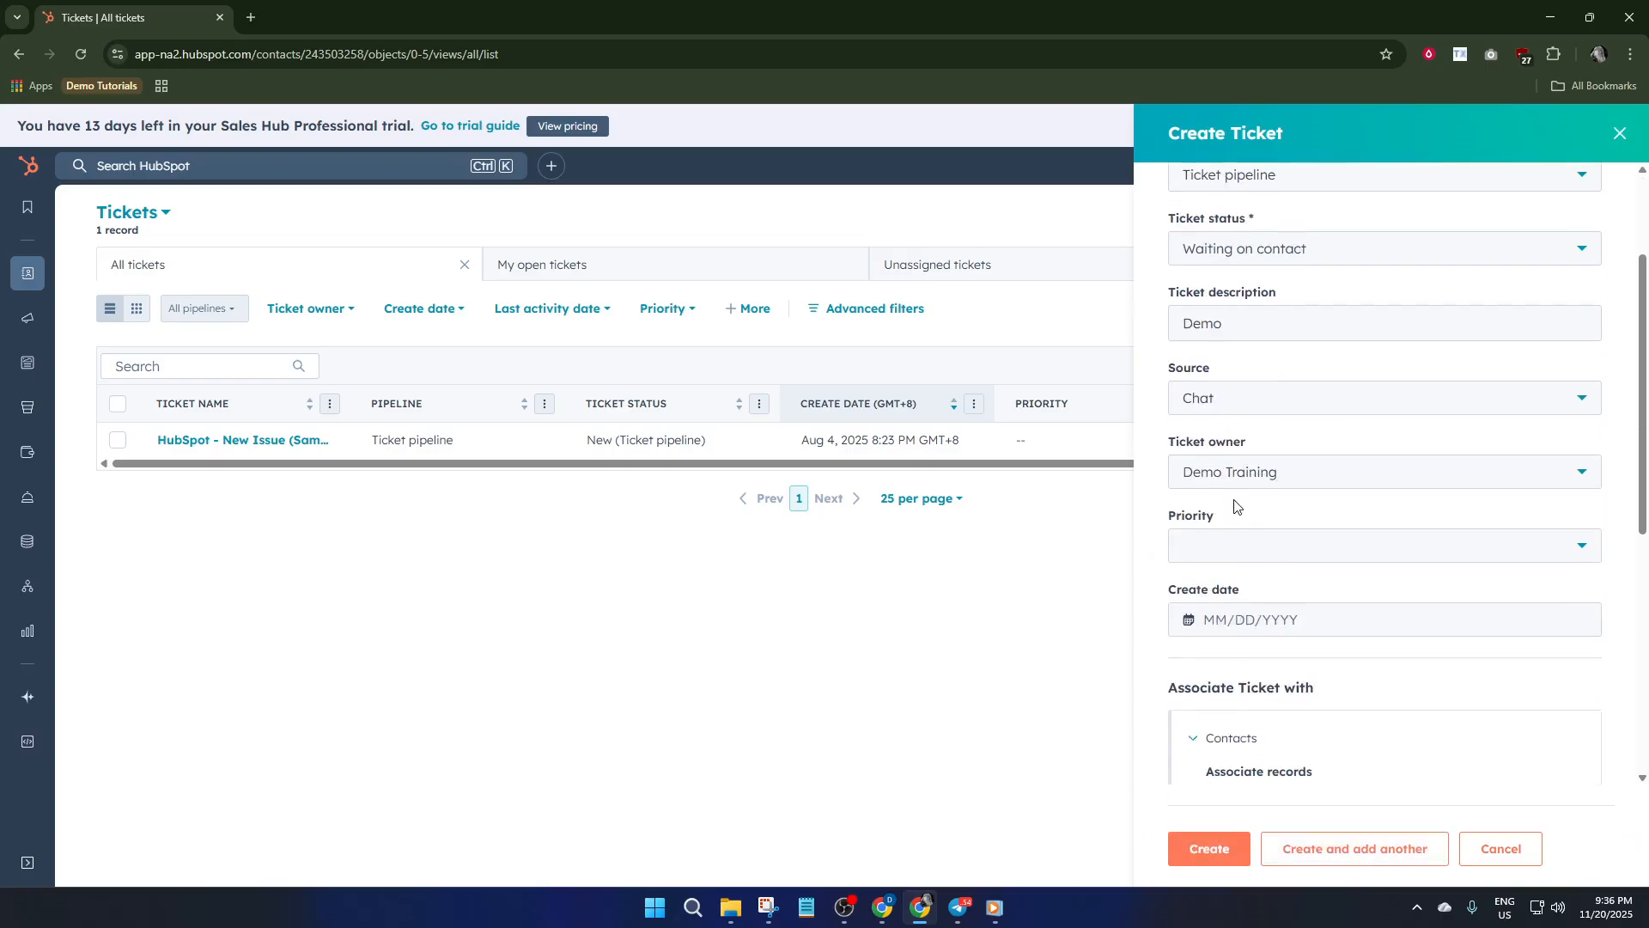
{"action": "left_click", "coordinate": [1288, 554]}
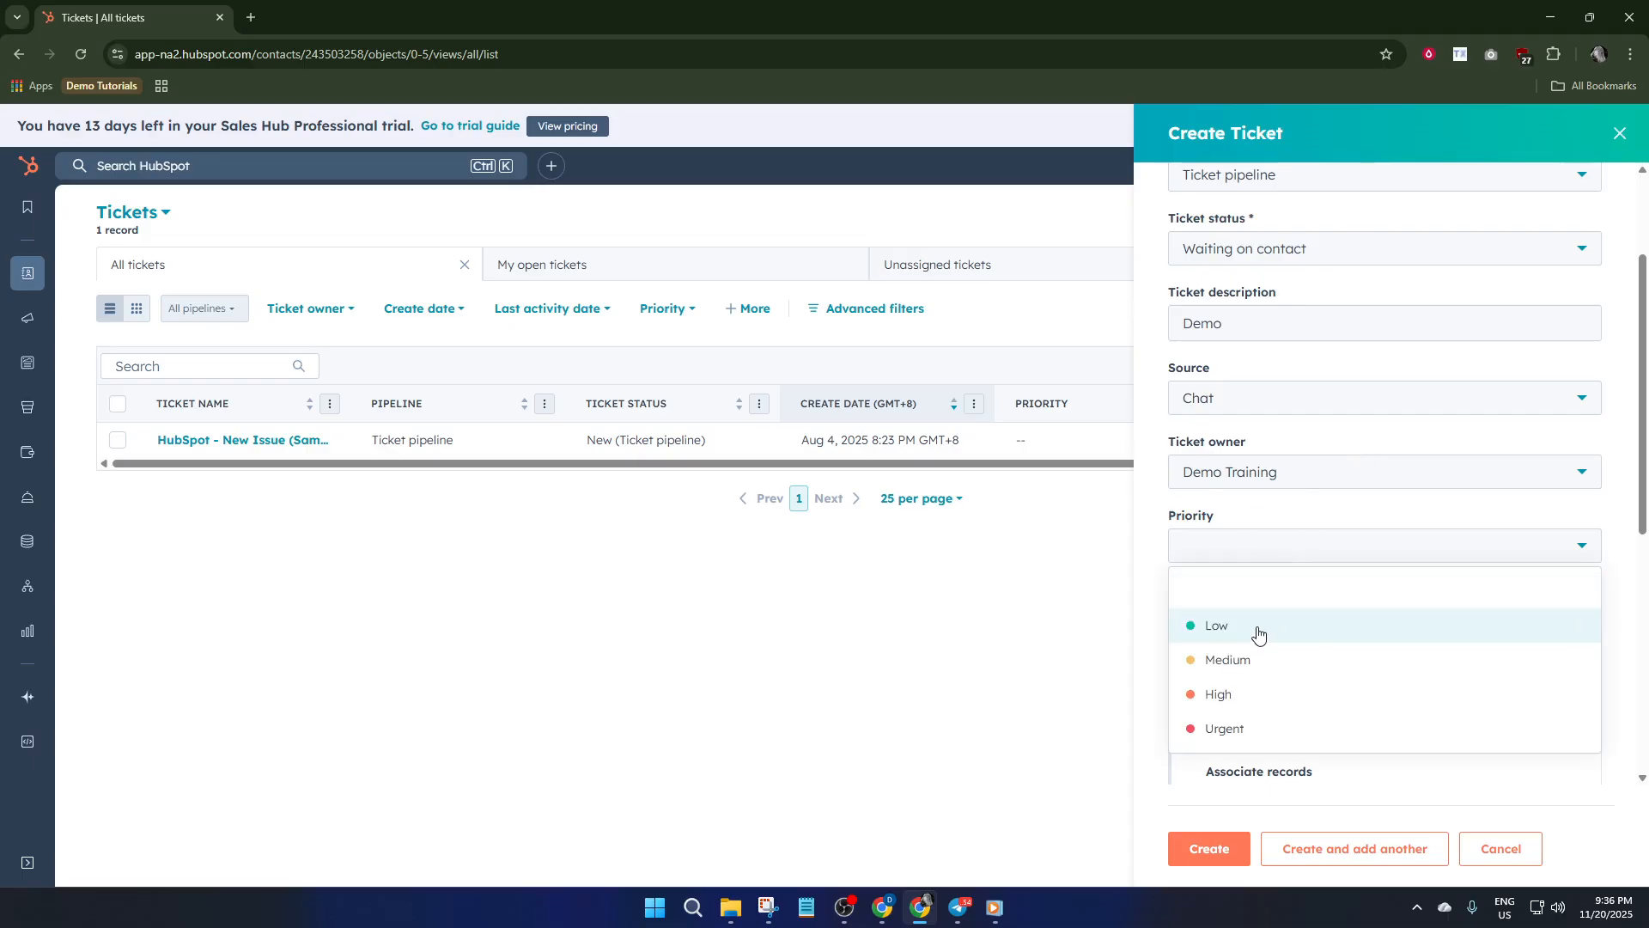
{"action": "left_click", "coordinate": [1252, 679]}
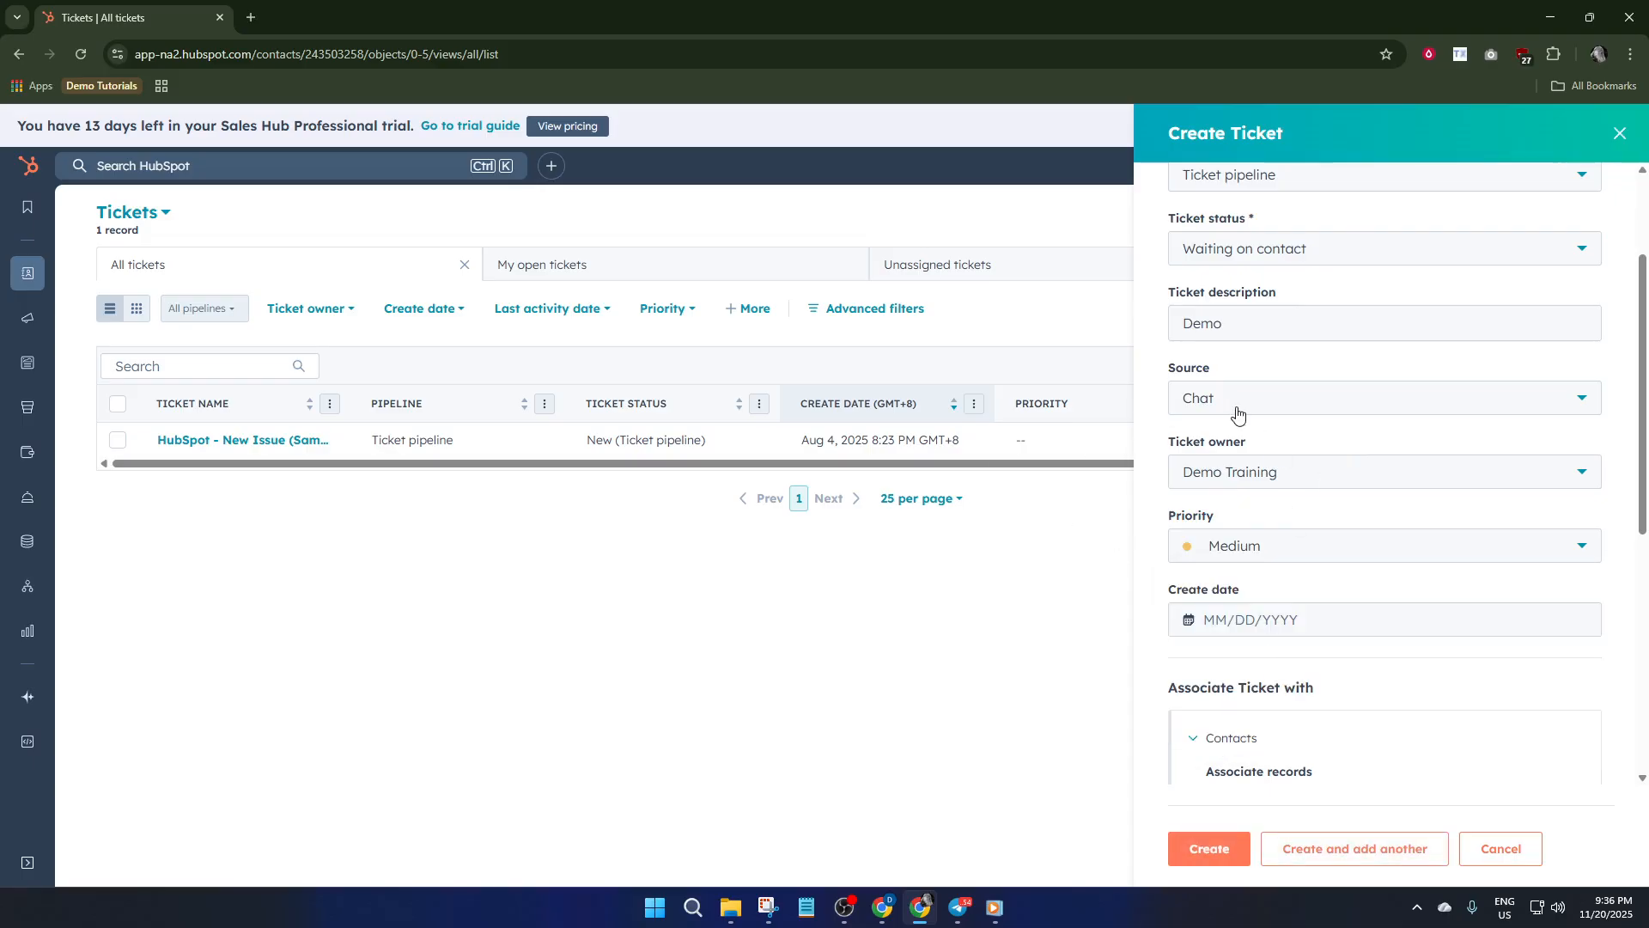
Set the ticket's create date to 11/20/2025
{"action": "scroll", "coordinate": [1233, 444], "scroll_direction": "down", "scroll_amount": 2}
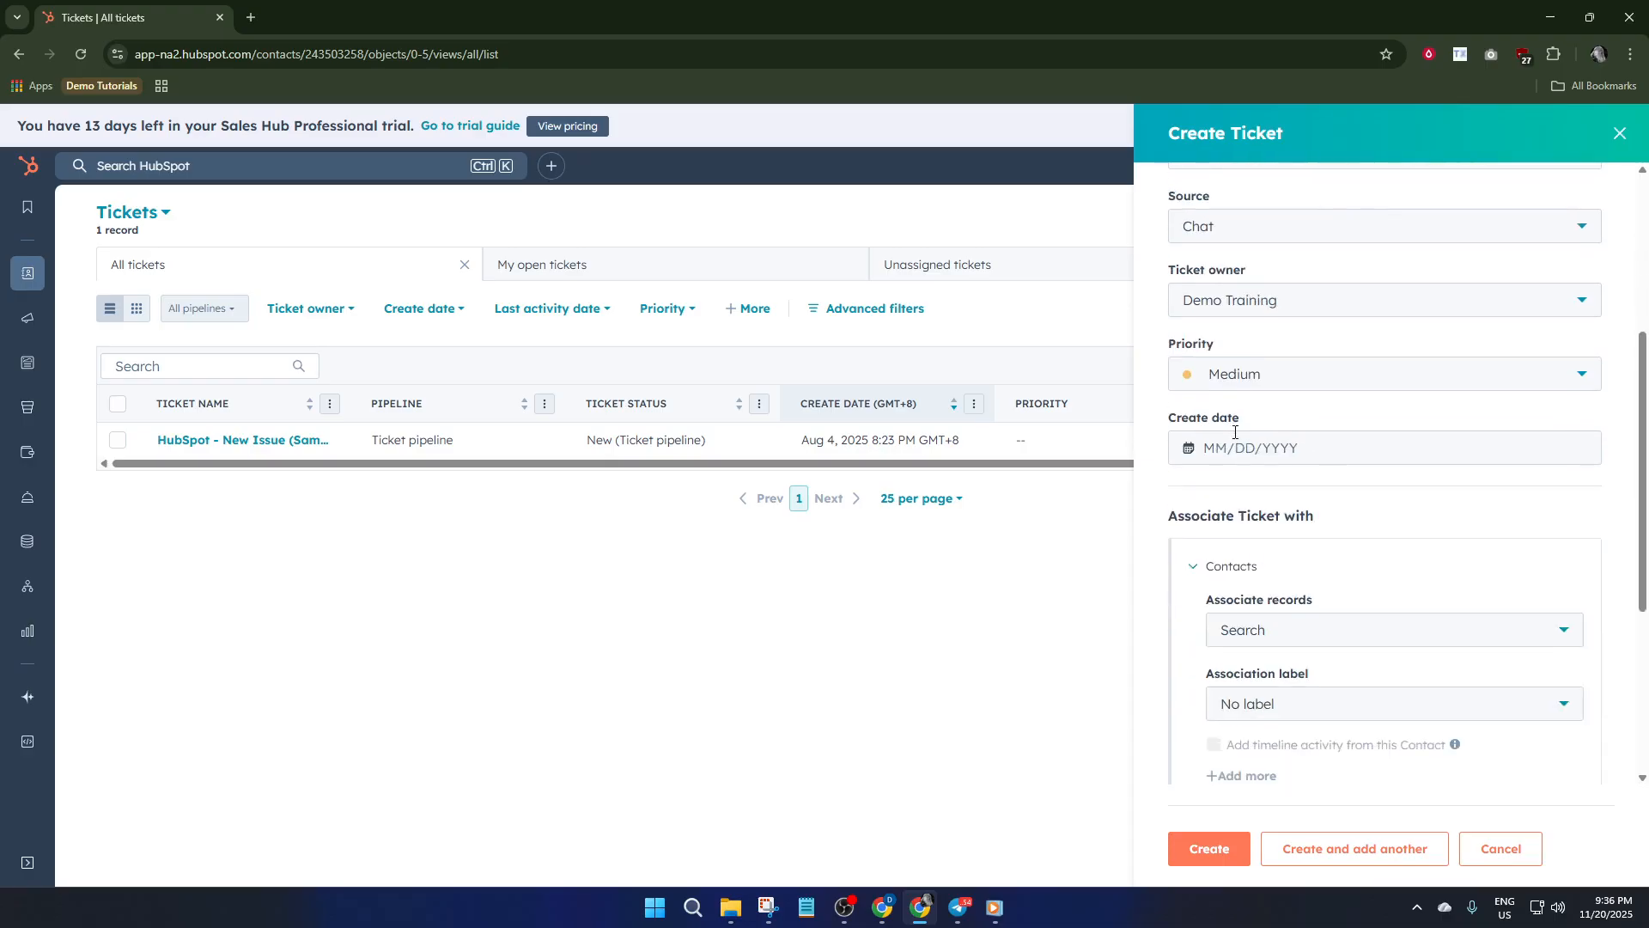
{"action": "left_click", "coordinate": [1262, 445]}
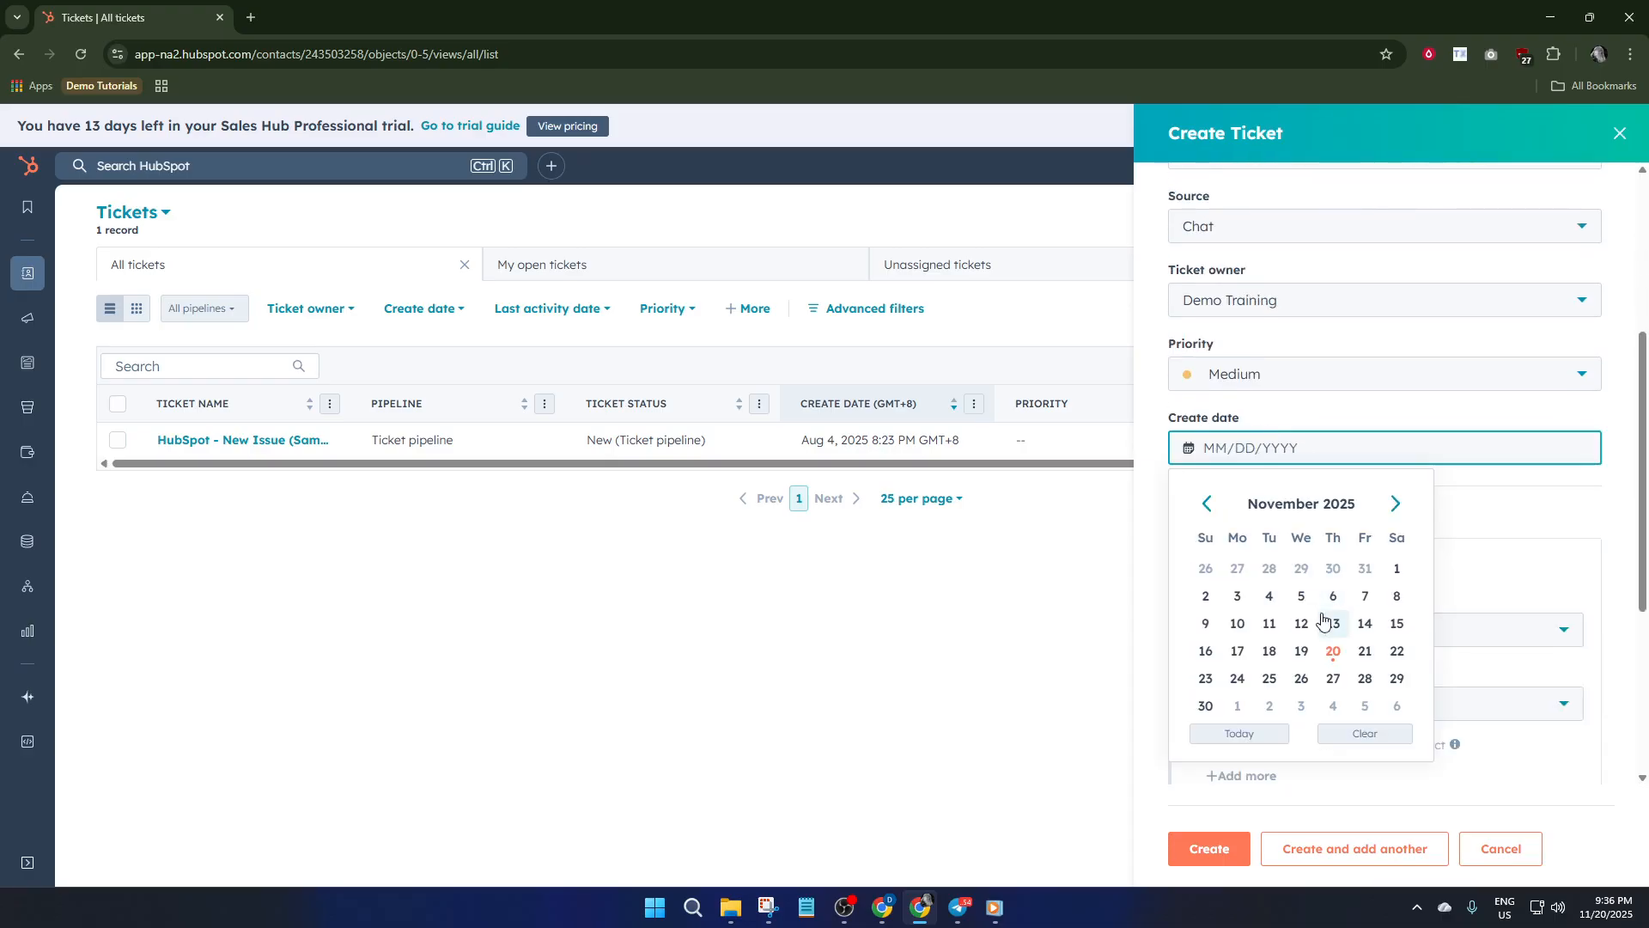
{"action": "left_click", "coordinate": [1334, 652]}
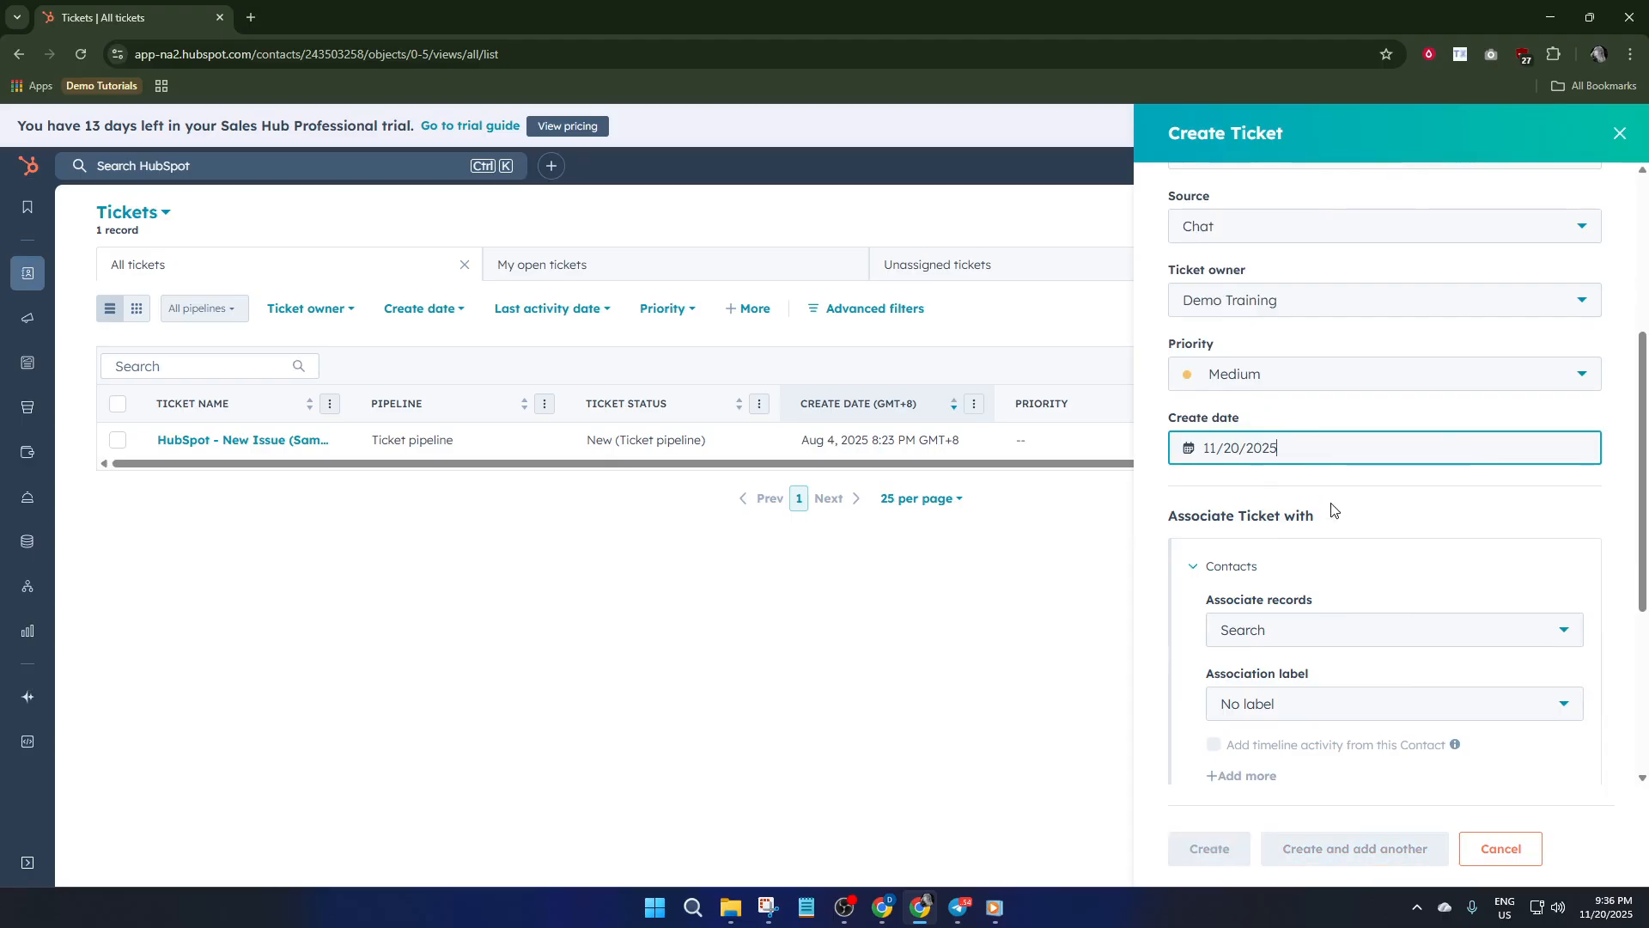
Check the contact and company association options, leave them empty, and create the ticket
{"action": "scroll", "coordinate": [1297, 508], "scroll_direction": "down", "scroll_amount": 1}
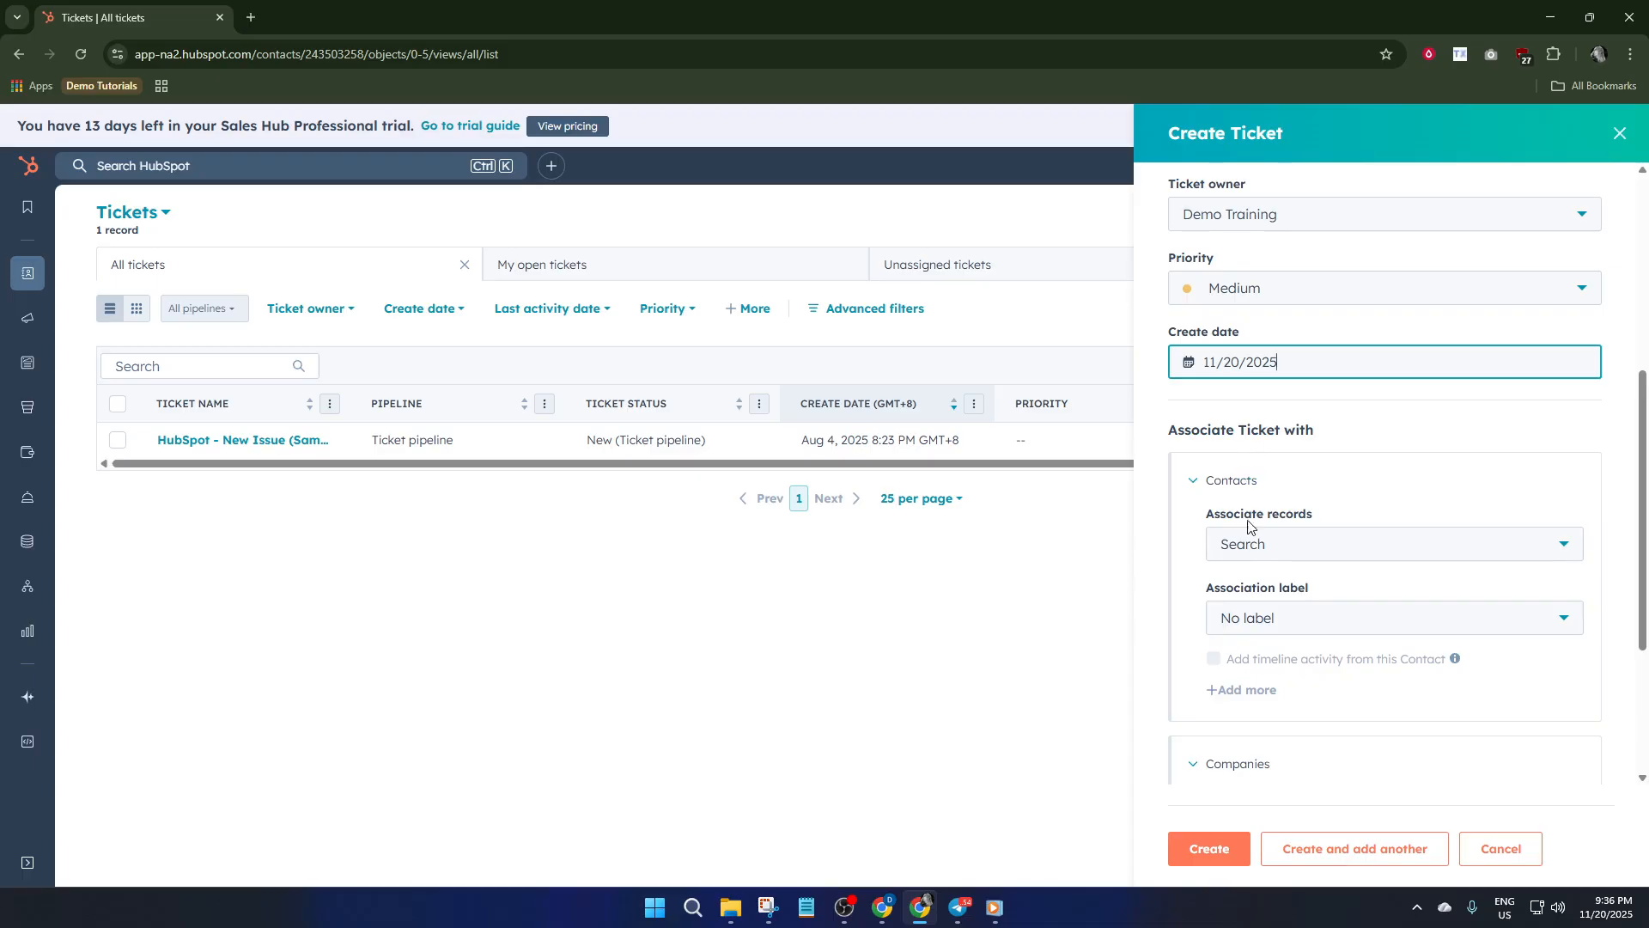
{"action": "scroll", "coordinate": [1250, 519], "scroll_direction": "down", "scroll_amount": 2}
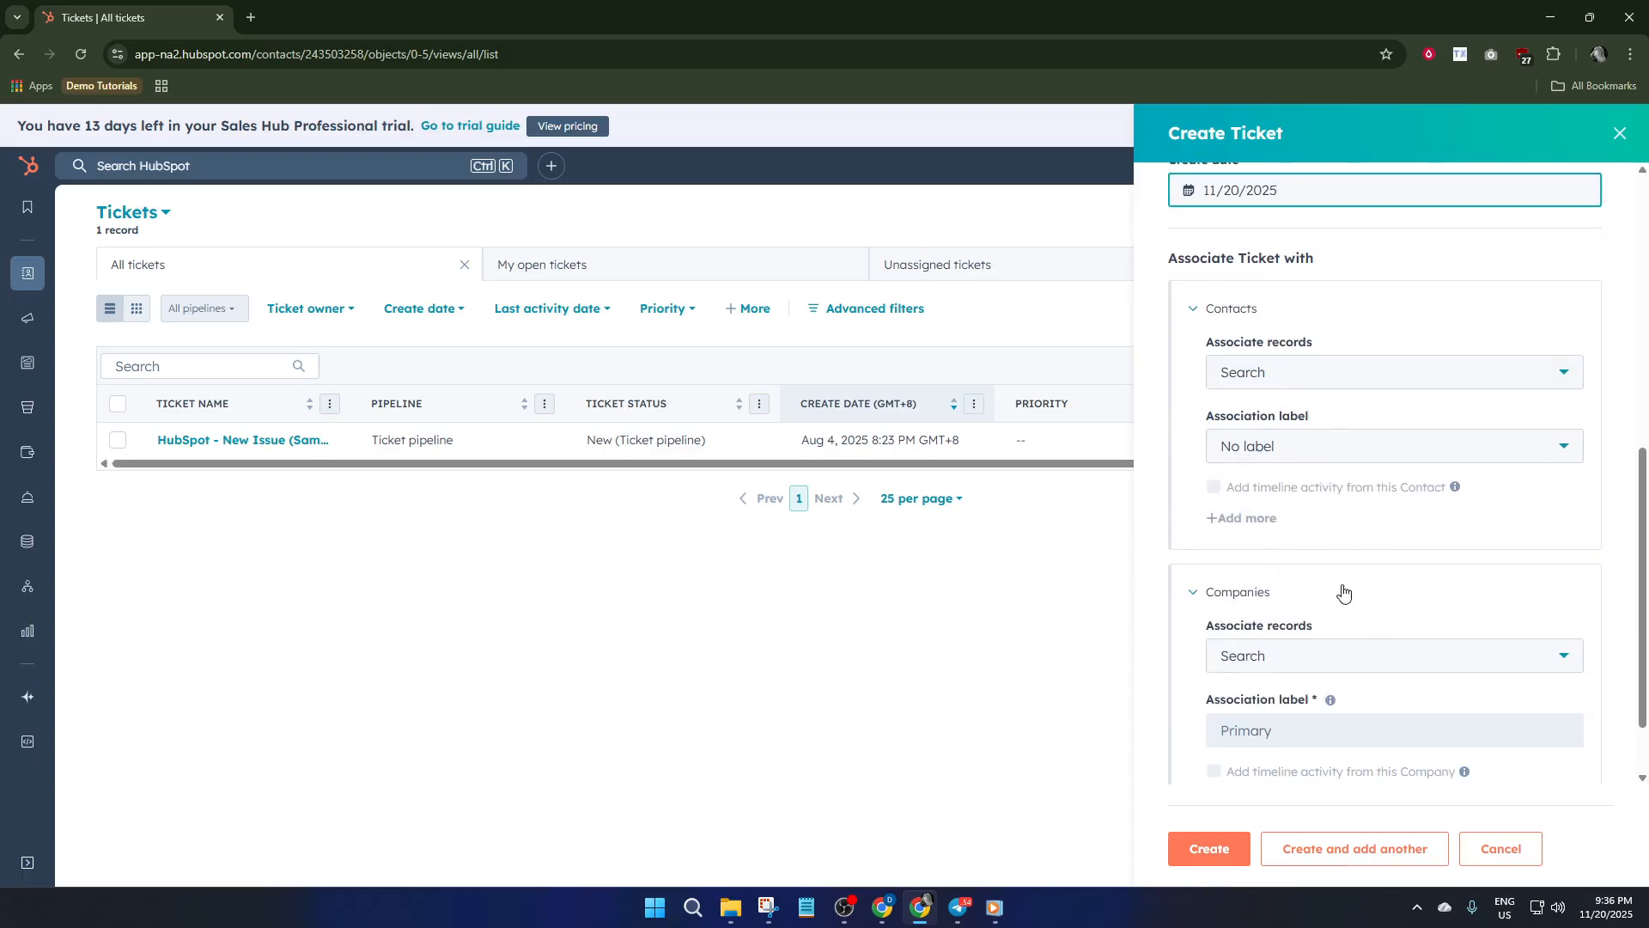
{"action": "left_click", "coordinate": [1307, 441]}
{"action": "left_click", "coordinate": [1314, 372]}
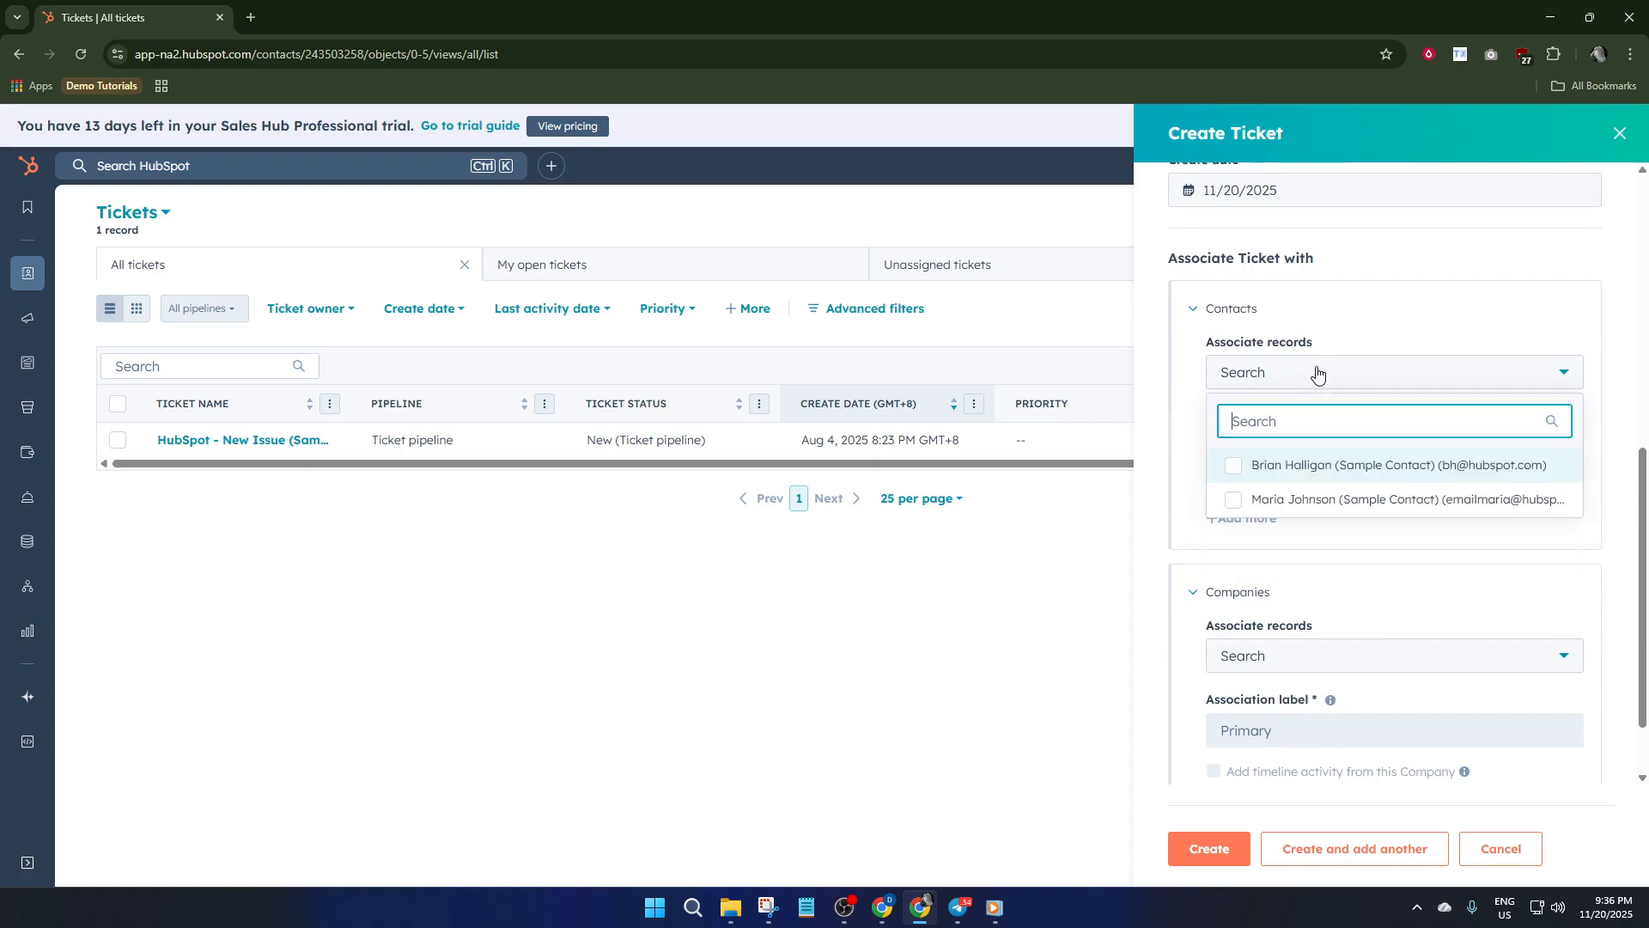
{"action": "left_click", "coordinate": [1353, 341]}
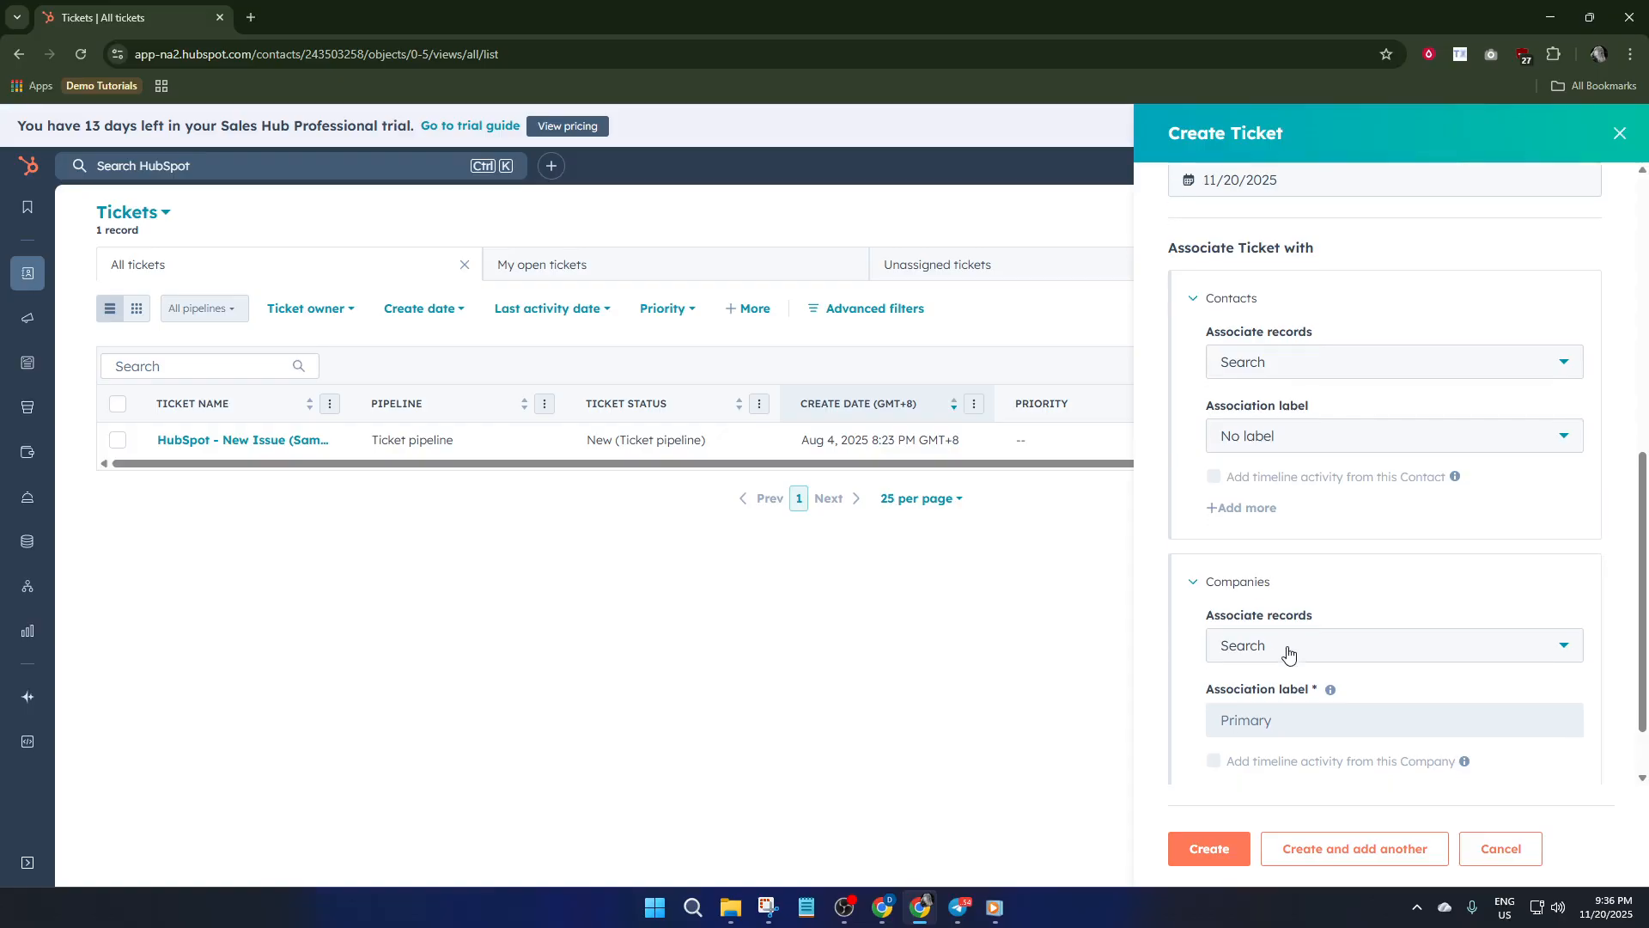
{"action": "scroll", "coordinate": [1288, 652], "scroll_direction": "down", "scroll_amount": 1}
{"action": "left_click", "coordinate": [1221, 849]}
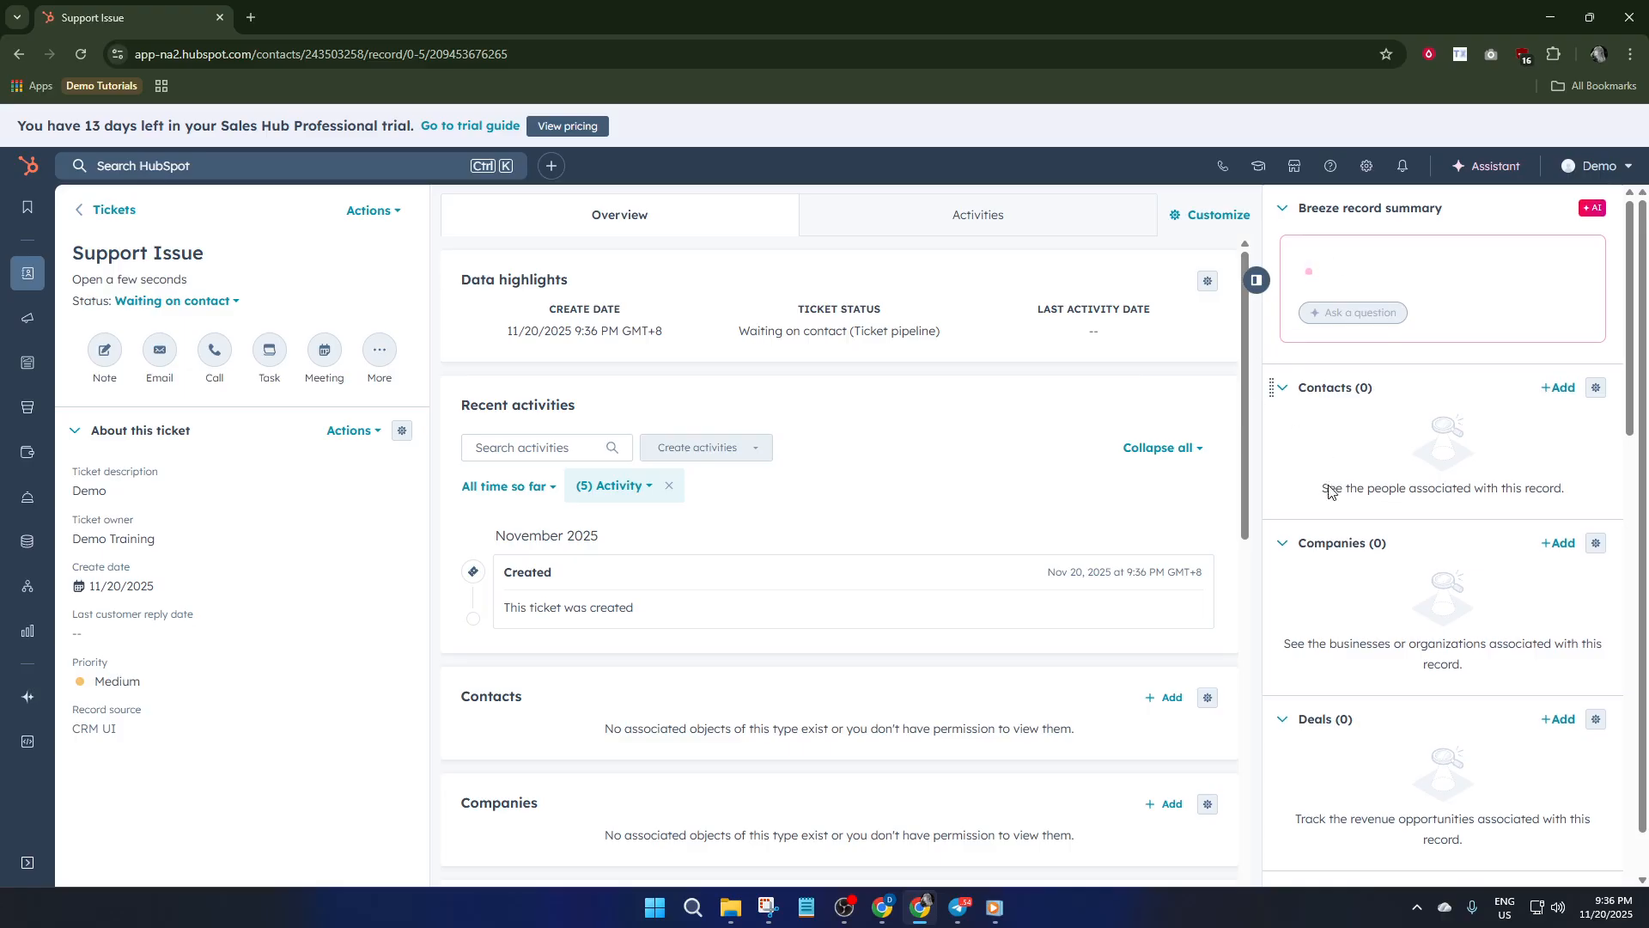
Examine the new ticket record's overview sections and its associated-record cards, including contacts, companies, deals, subscriptions and orders
{"action": "scroll", "coordinate": [1335, 487], "scroll_direction": "down", "scroll_amount": 2}
{"action": "scroll", "coordinate": [1016, 440], "scroll_direction": "down", "scroll_amount": 3}
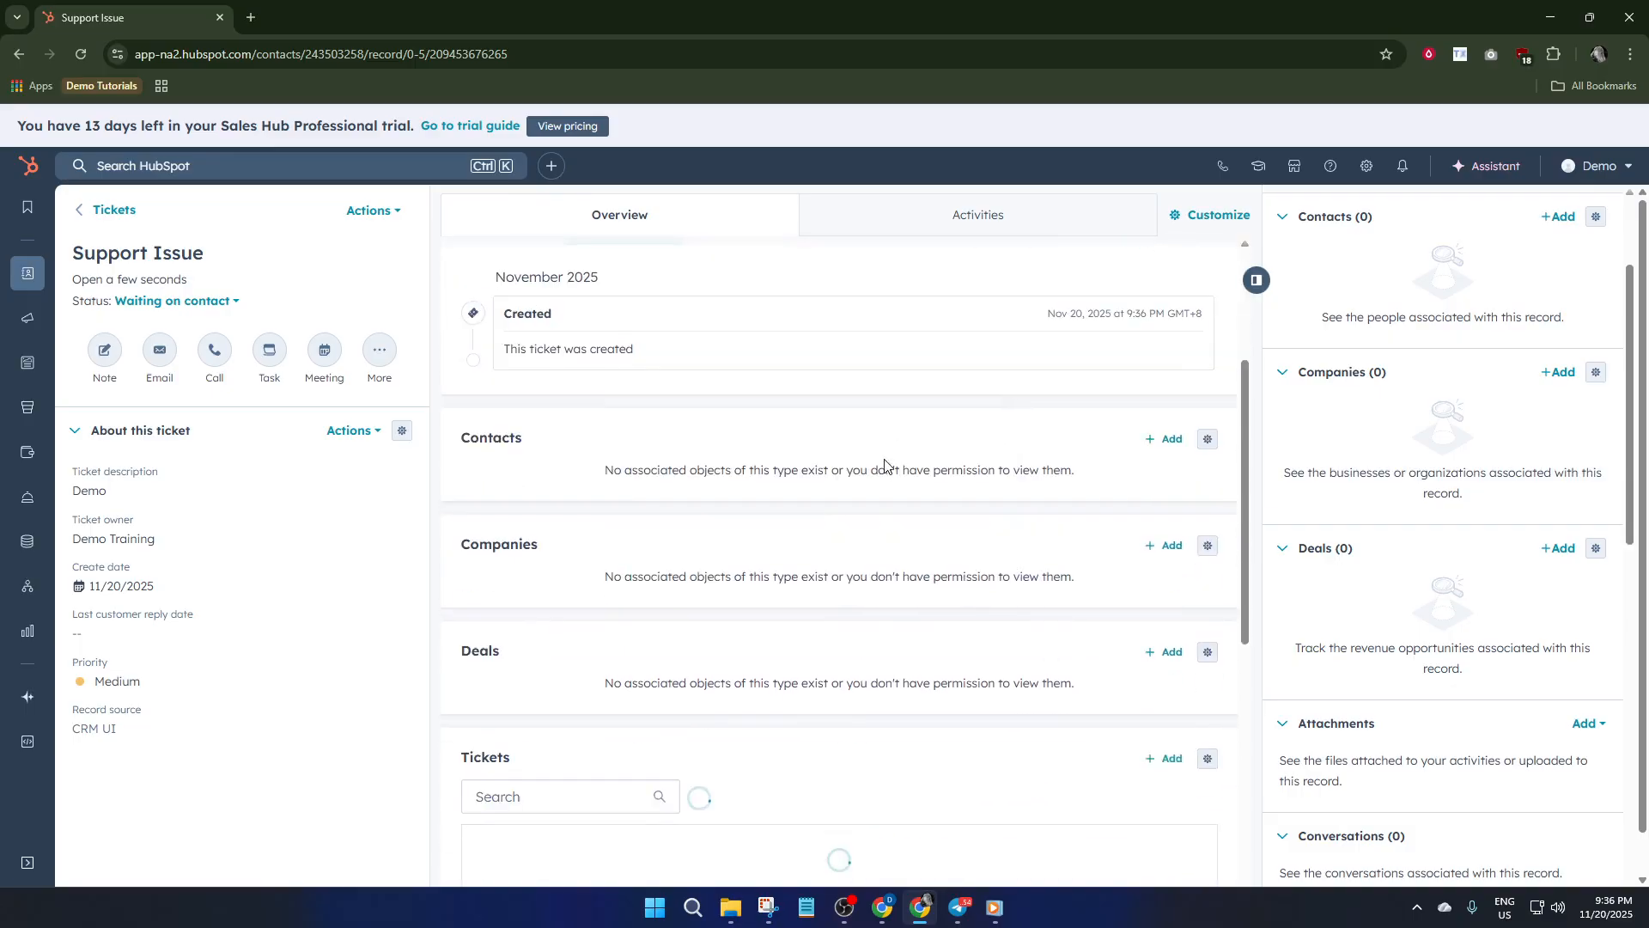
{"action": "scroll", "coordinate": [876, 476], "scroll_direction": "down", "scroll_amount": 4}
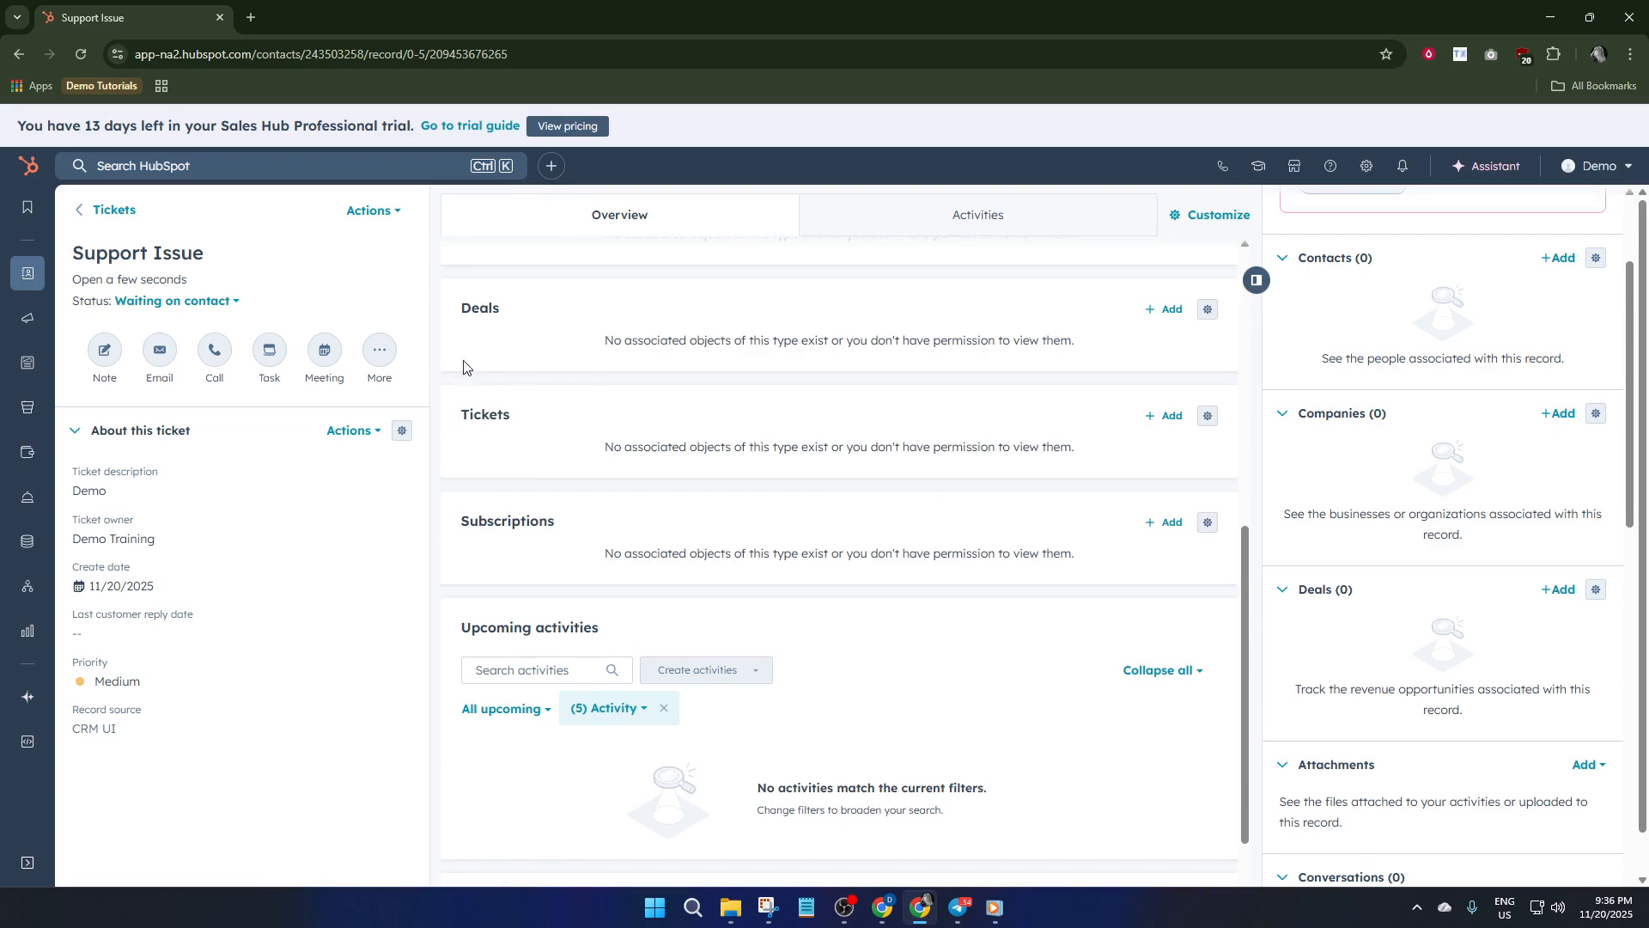
{"action": "scroll", "coordinate": [1105, 539], "scroll_direction": "up", "scroll_amount": 2}
{"action": "scroll", "coordinate": [1106, 537], "scroll_direction": "up", "scroll_amount": 5}
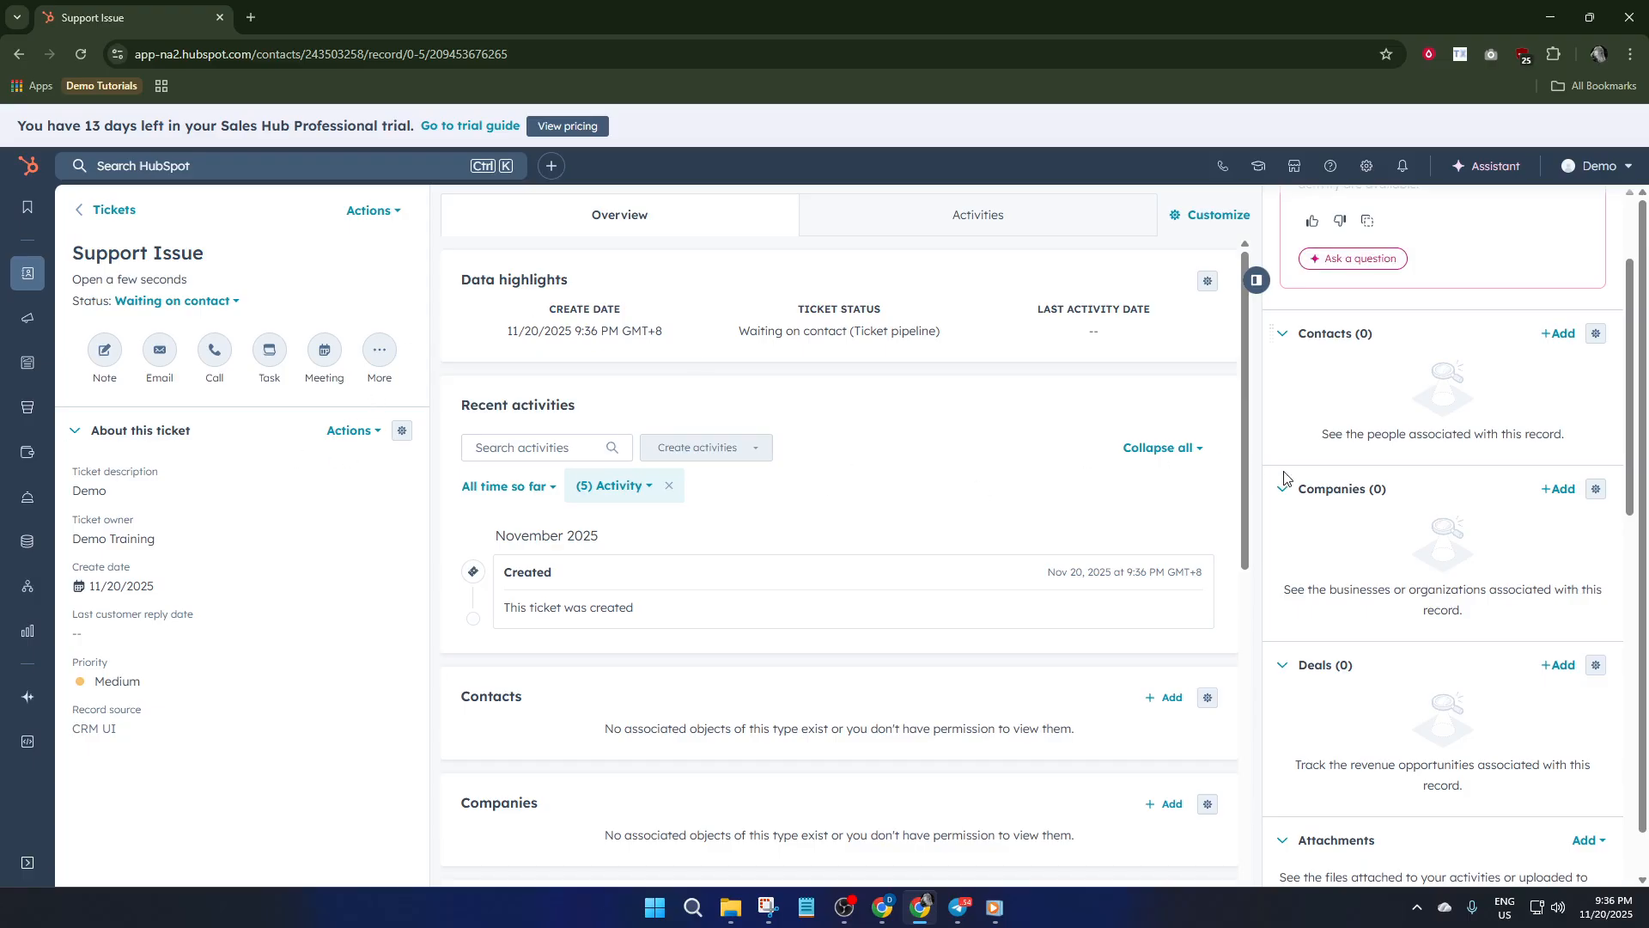
{"action": "scroll", "coordinate": [1434, 483], "scroll_direction": "down", "scroll_amount": 6}
{"action": "scroll", "coordinate": [1452, 490], "scroll_direction": "down", "scroll_amount": 5}
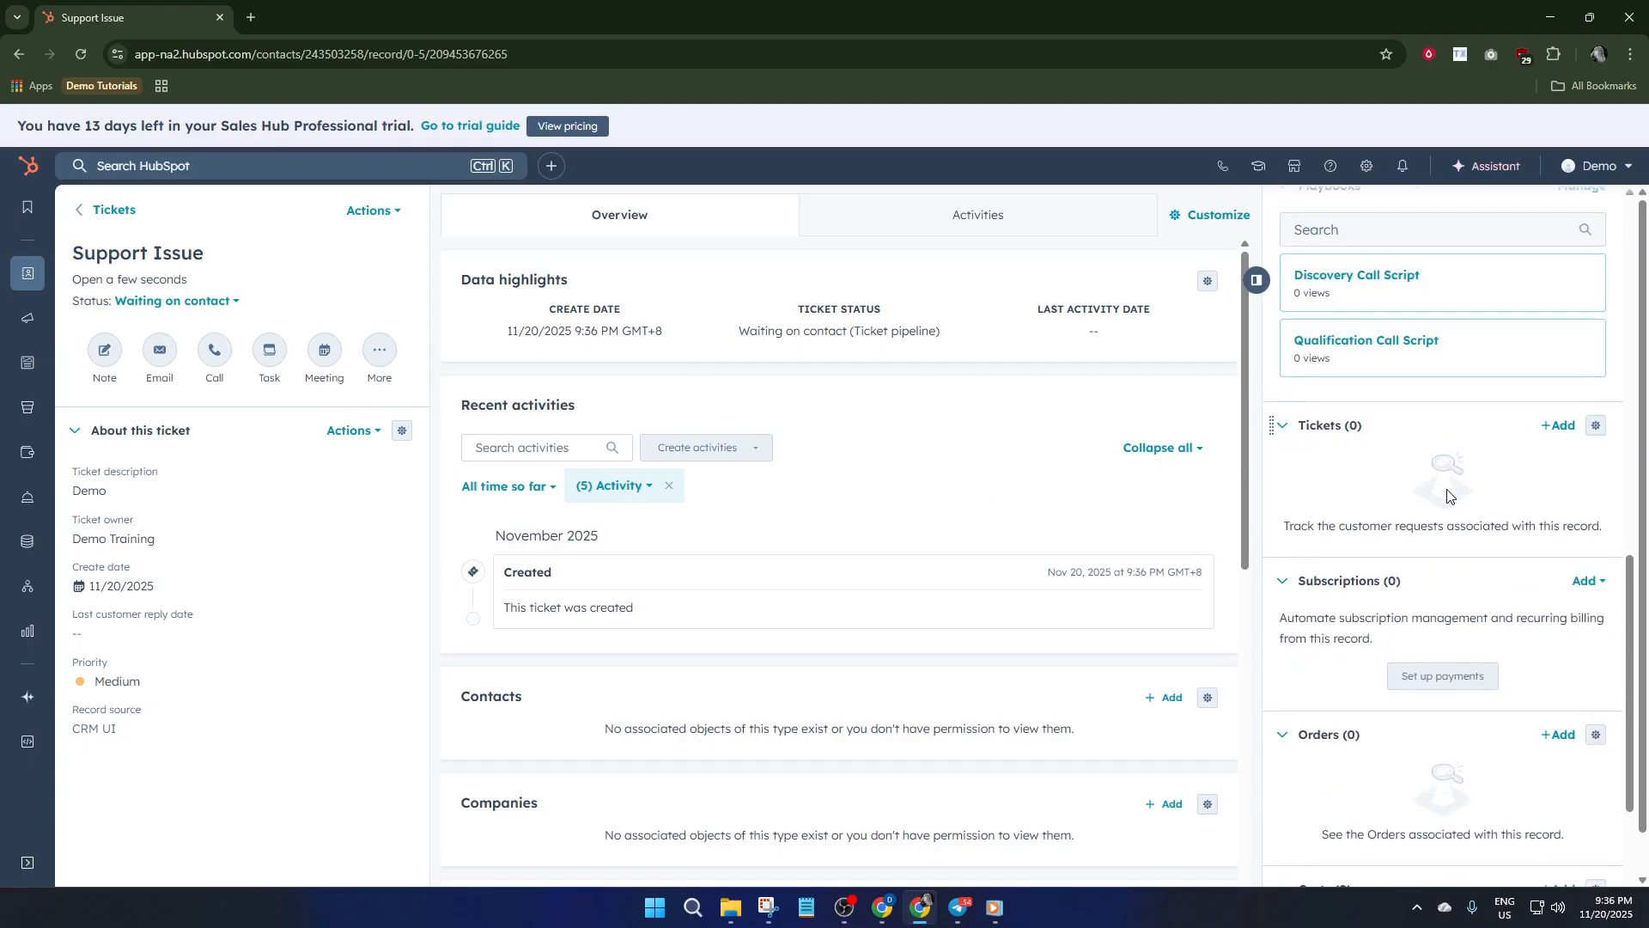
{"action": "scroll", "coordinate": [1068, 537], "scroll_direction": "down", "scroll_amount": 1}
{"action": "scroll", "coordinate": [1074, 542], "scroll_direction": "down", "scroll_amount": 8}
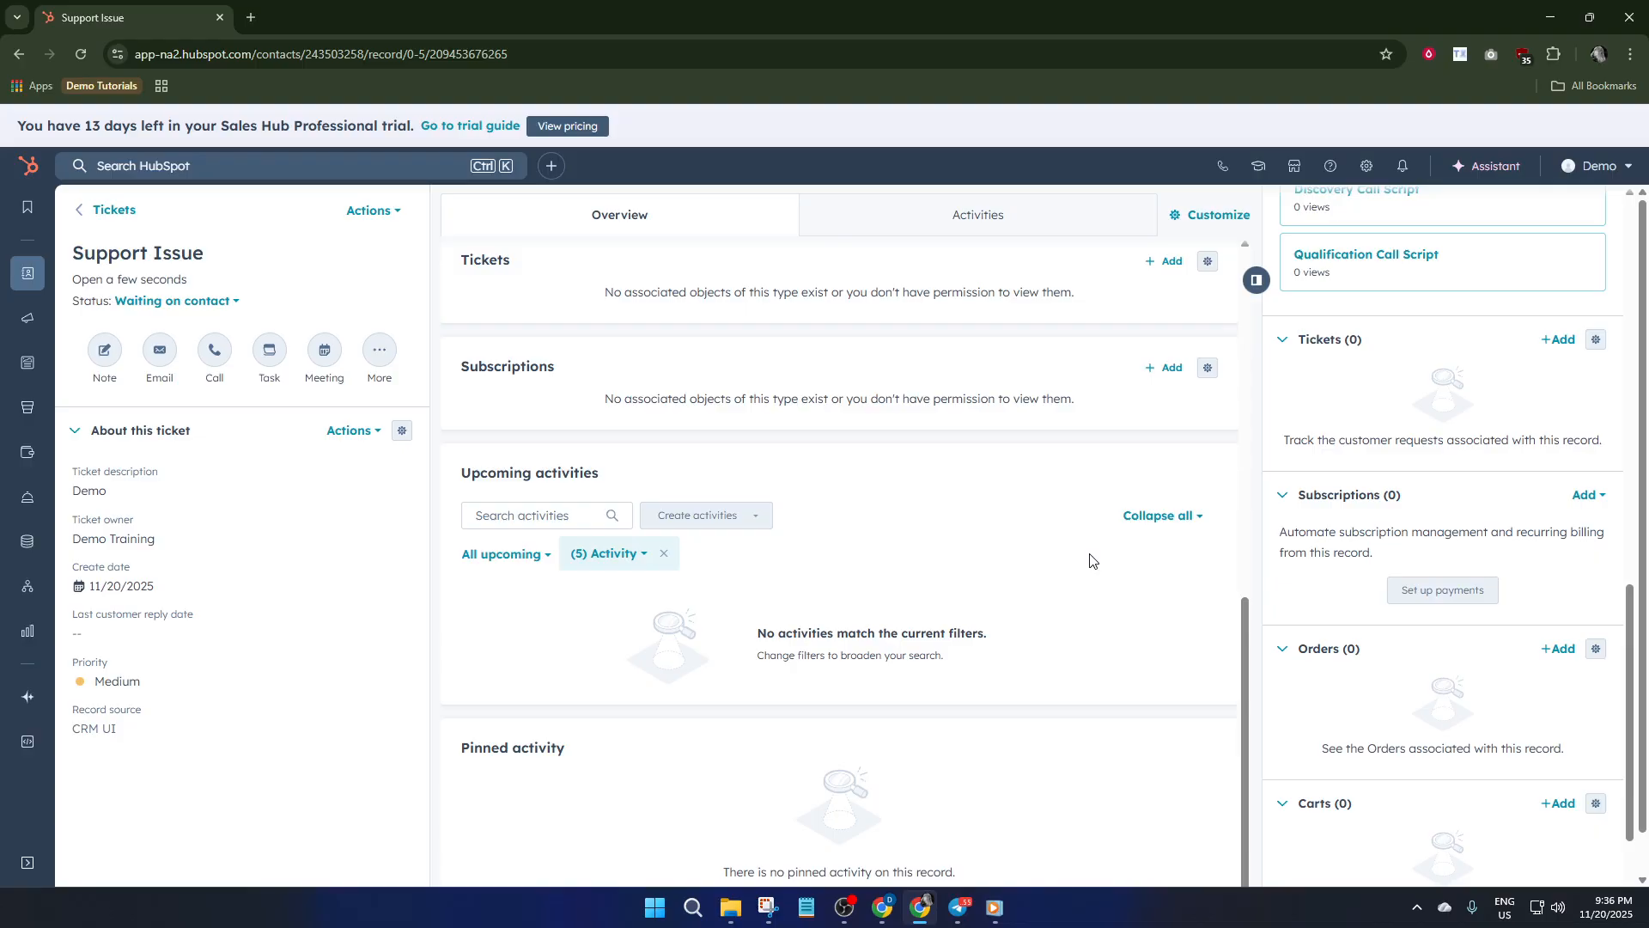
{"action": "scroll", "coordinate": [1087, 563], "scroll_direction": "up", "scroll_amount": 8}
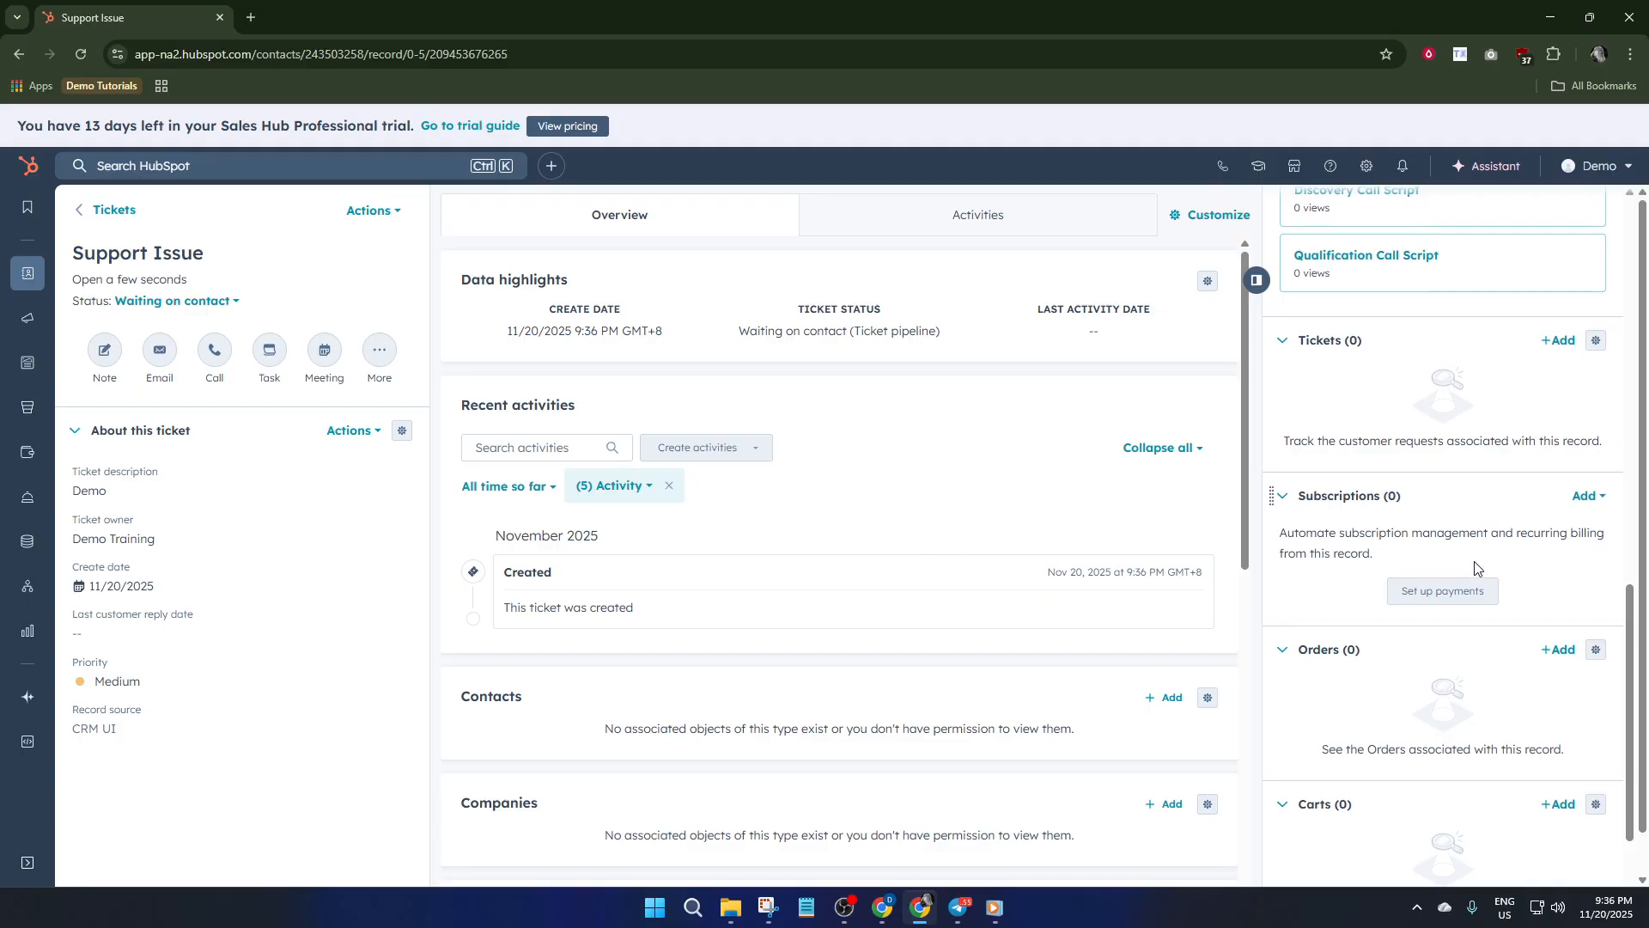
{"action": "scroll", "coordinate": [1473, 567], "scroll_direction": "up", "scroll_amount": 7}
{"action": "scroll", "coordinate": [1474, 567], "scroll_direction": "up", "scroll_amount": 6}
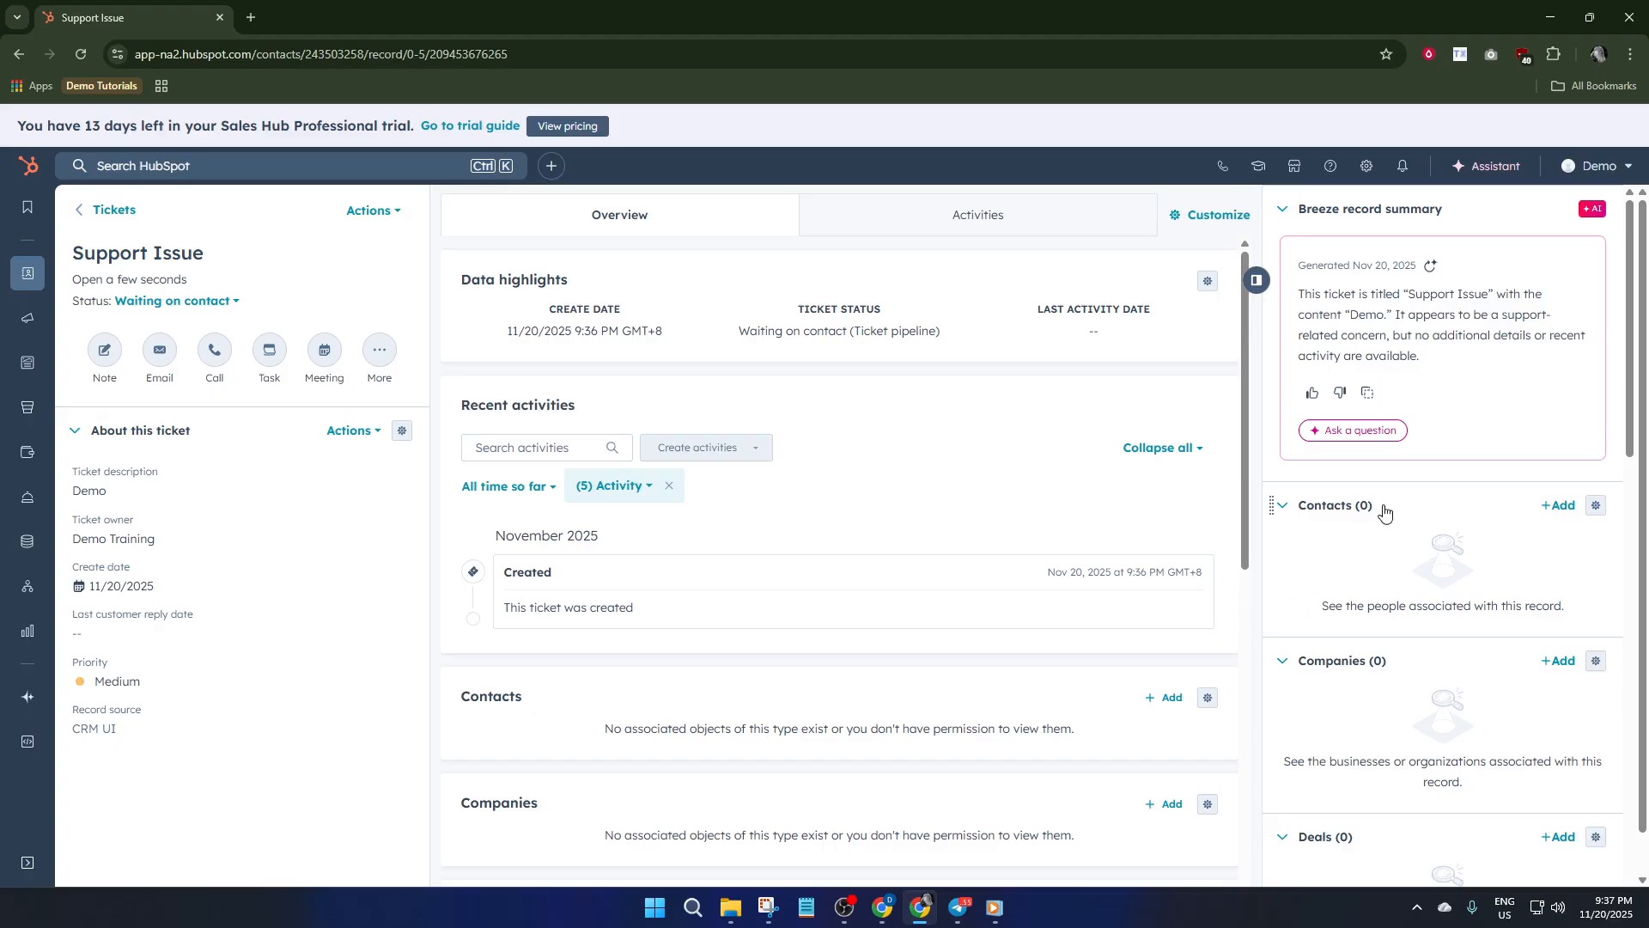
Choose the first existing sample contact to associate with the Support Issue ticket and proceed to the association labels
{"action": "left_click", "coordinate": [1557, 508]}
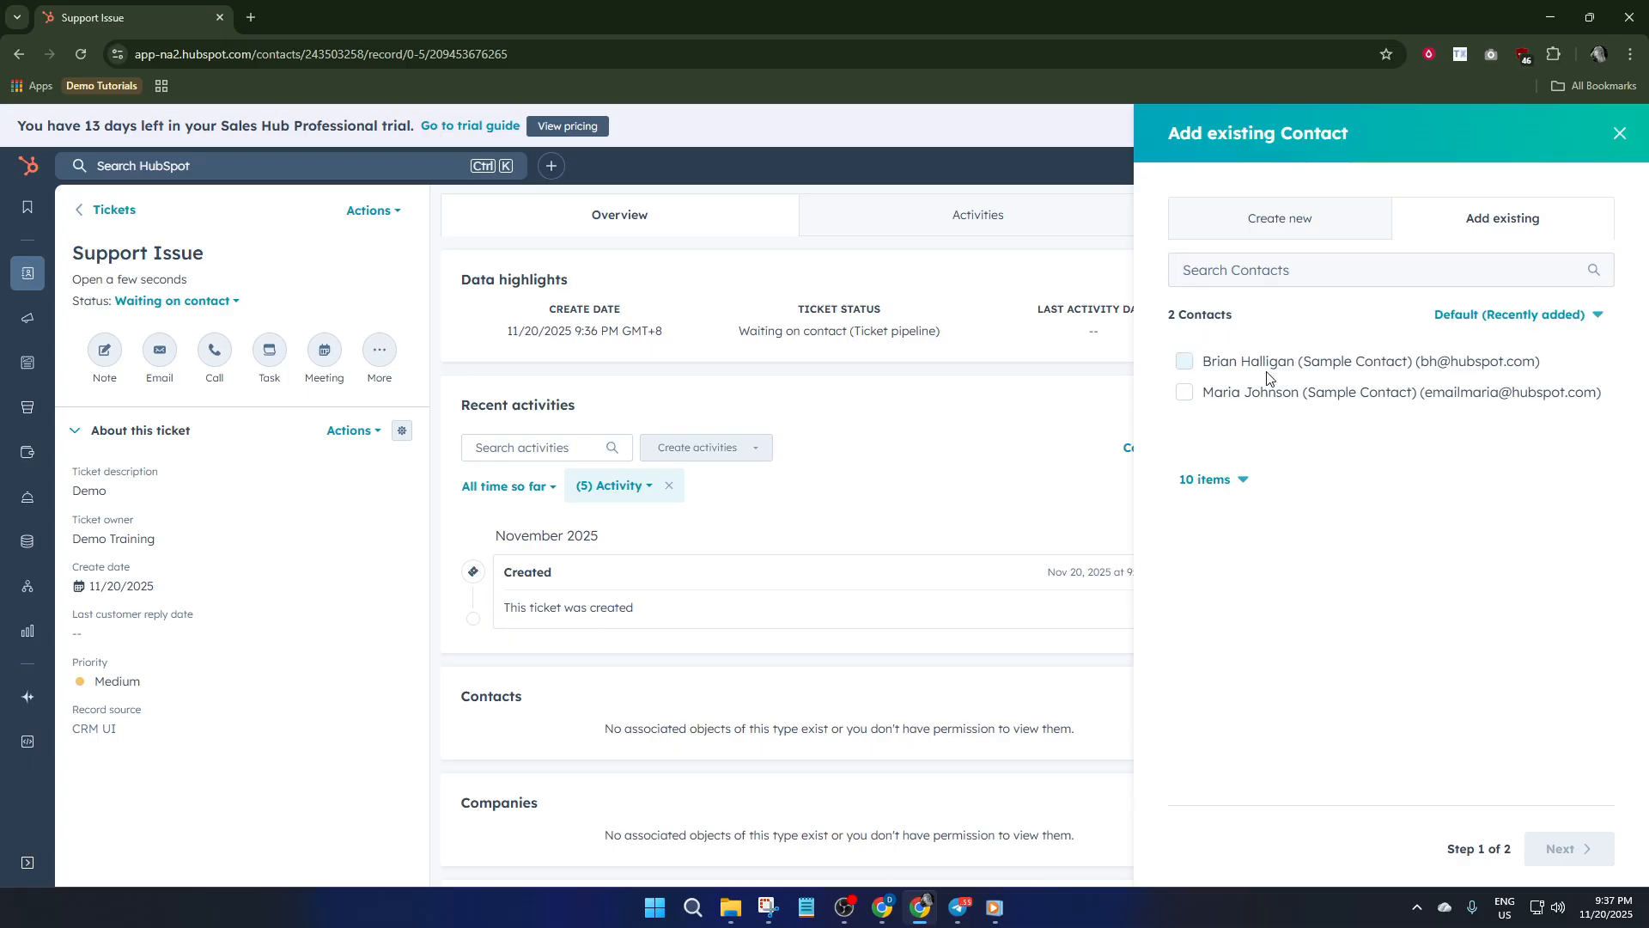
{"action": "left_click", "coordinate": [1186, 362]}
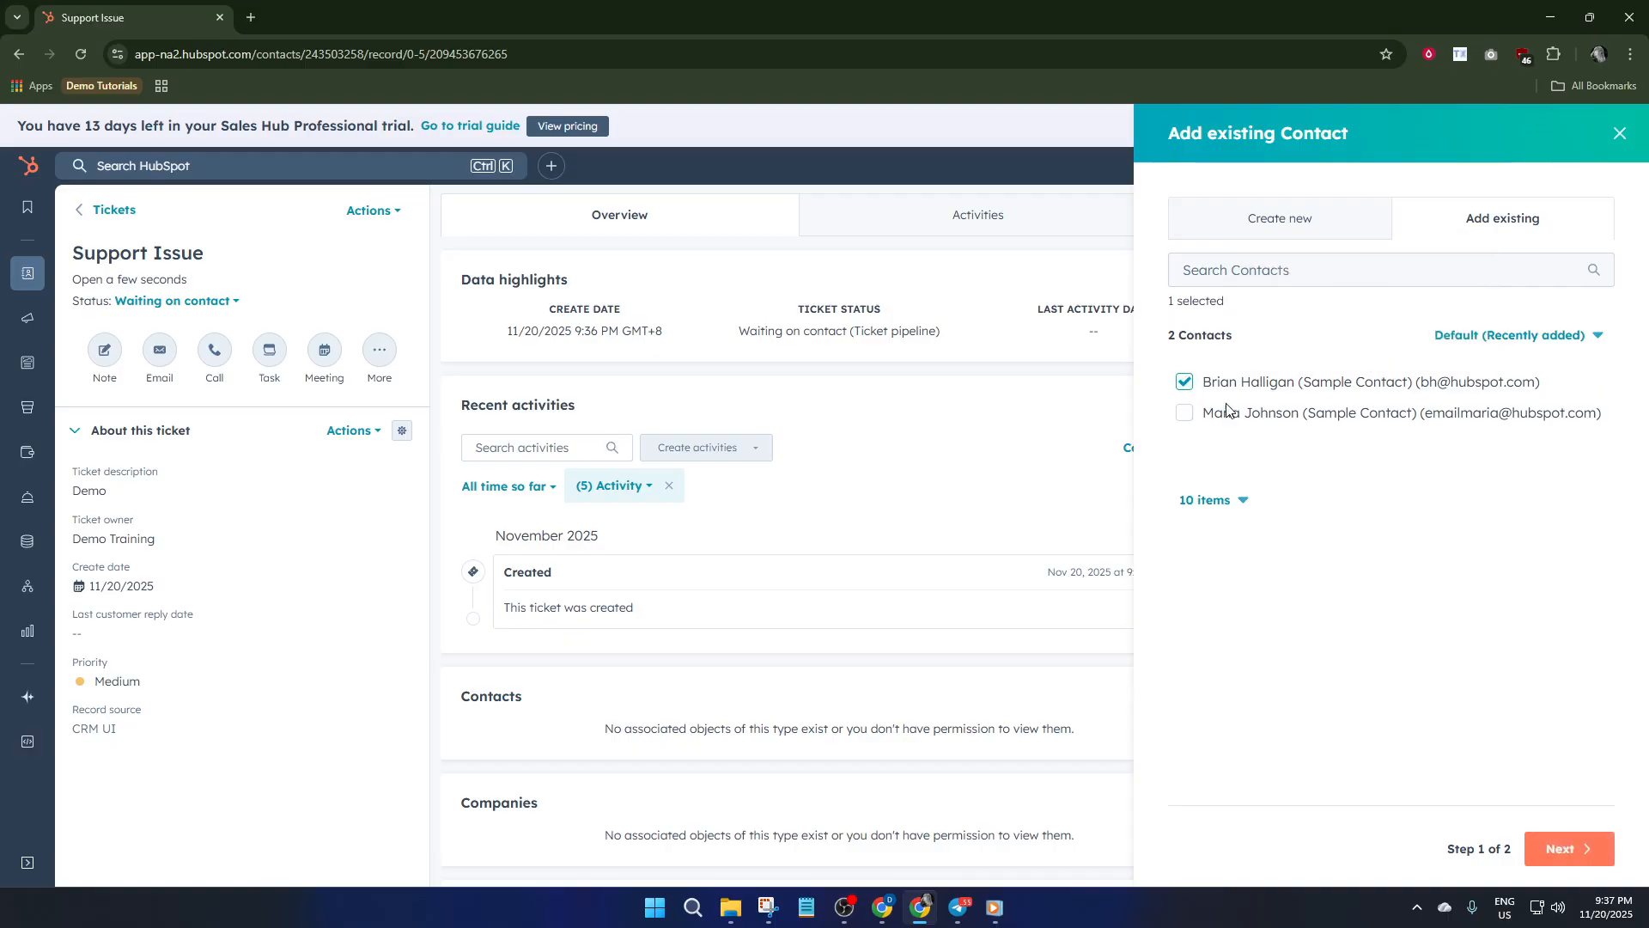
{"action": "left_click", "coordinate": [1565, 848]}
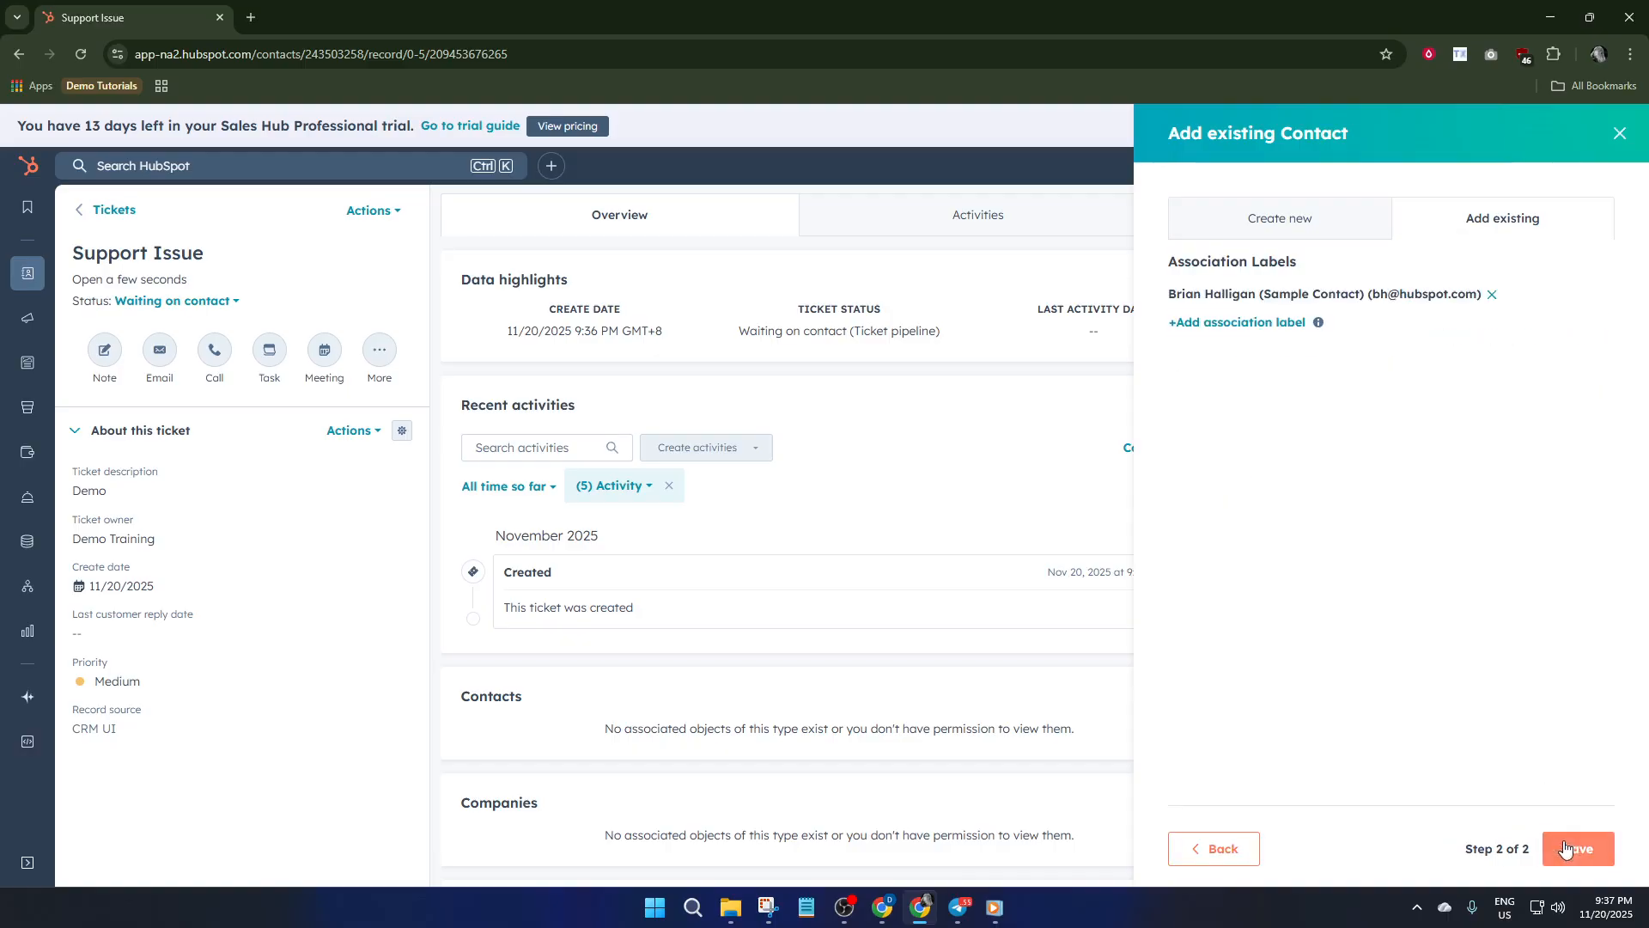